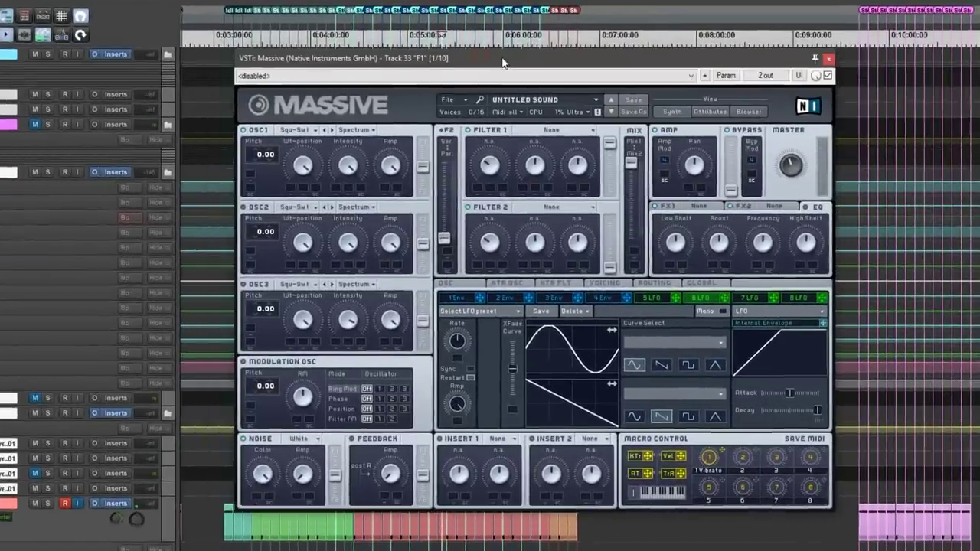
{"action": "left_click", "coordinate": [518, 101]}
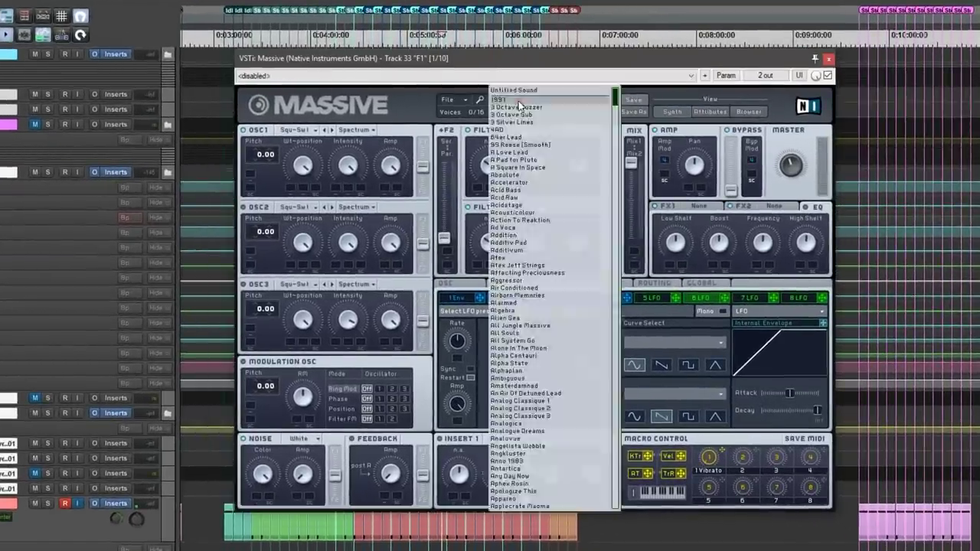
{"action": "left_click", "coordinate": [448, 99]}
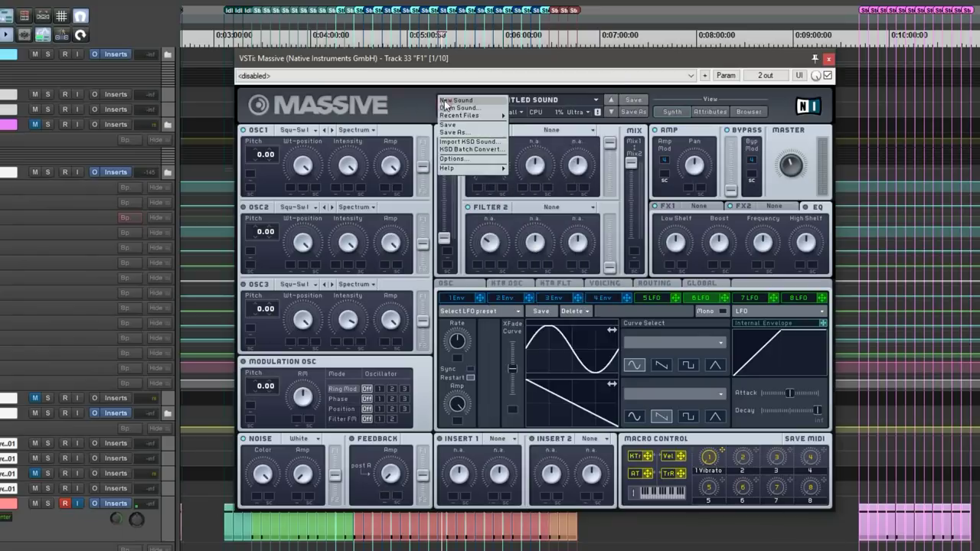
{"action": "left_click", "coordinate": [407, 99]}
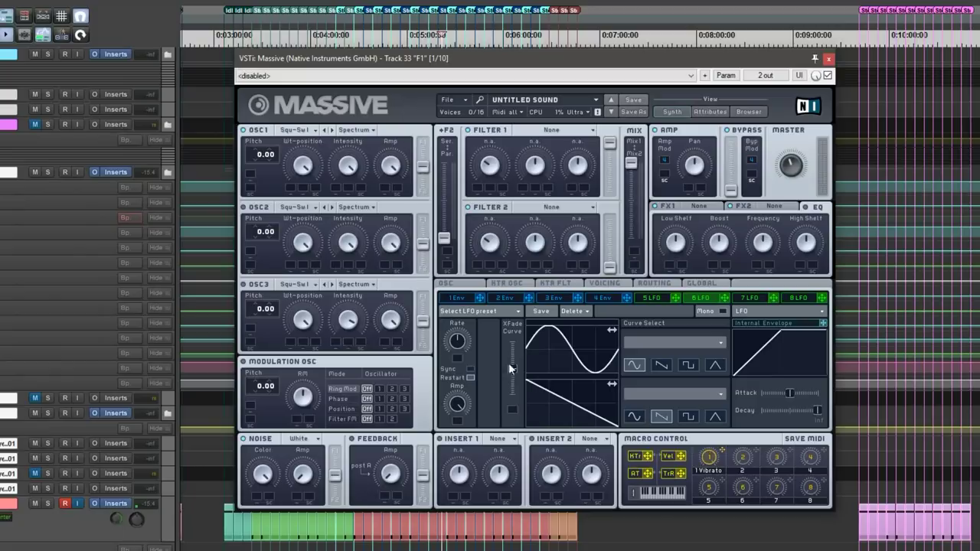
Swap the Vibrato macro with macro 2 and name the first macro RPM.
{"action": "right_click", "coordinate": [717, 474]}
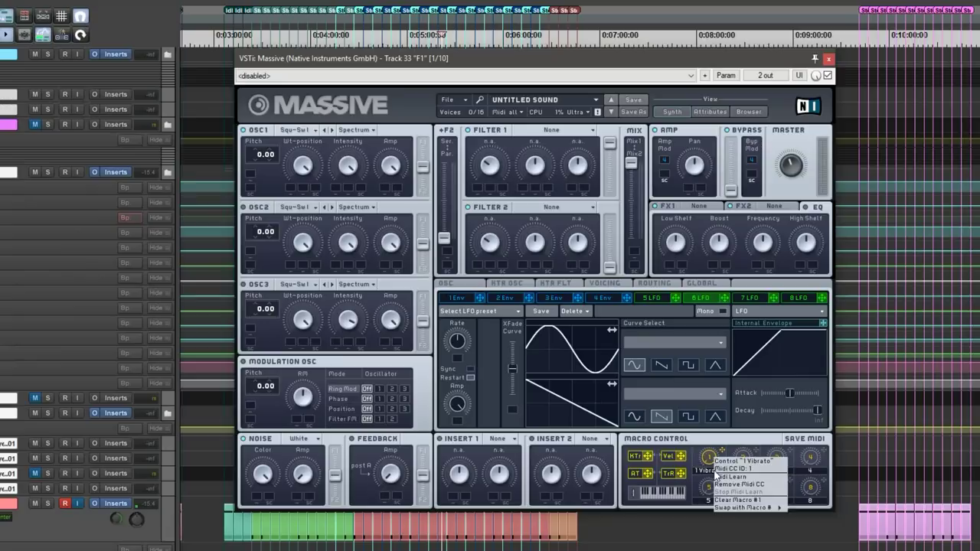
{"action": "mouse_move", "coordinate": [756, 505]}
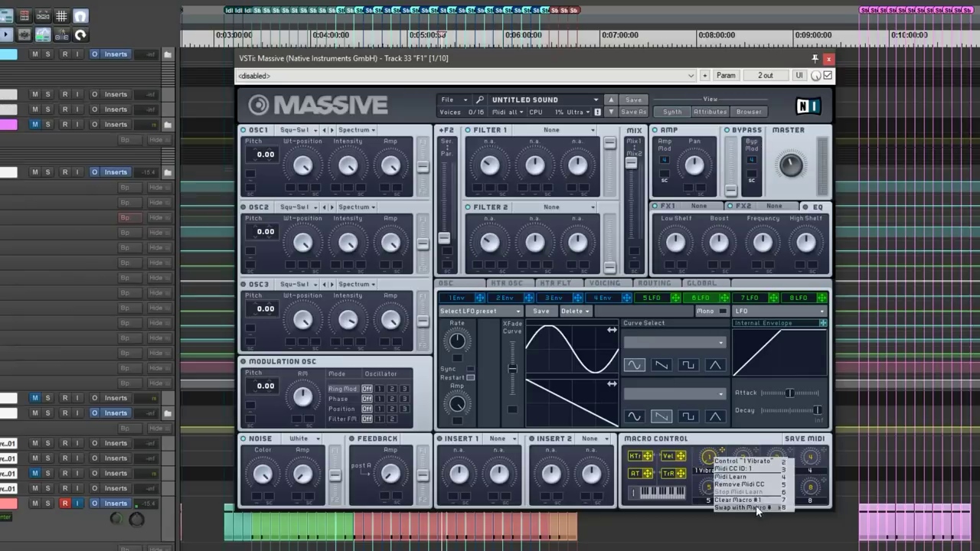
{"action": "left_click", "coordinate": [785, 463]}
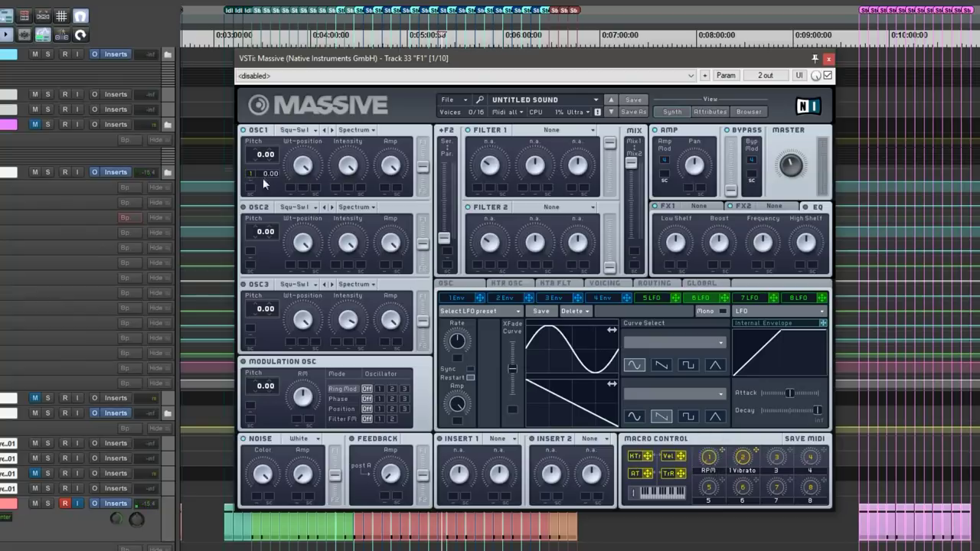
Set OSC1's macro 1 pitch modulation amount to 10.88 and its base pitch to -14.00.
{"action": "left_click_drag", "start_coordinate": [267, 161], "coordinate": [269, 155]}
{"action": "left_click", "coordinate": [961, 265]}
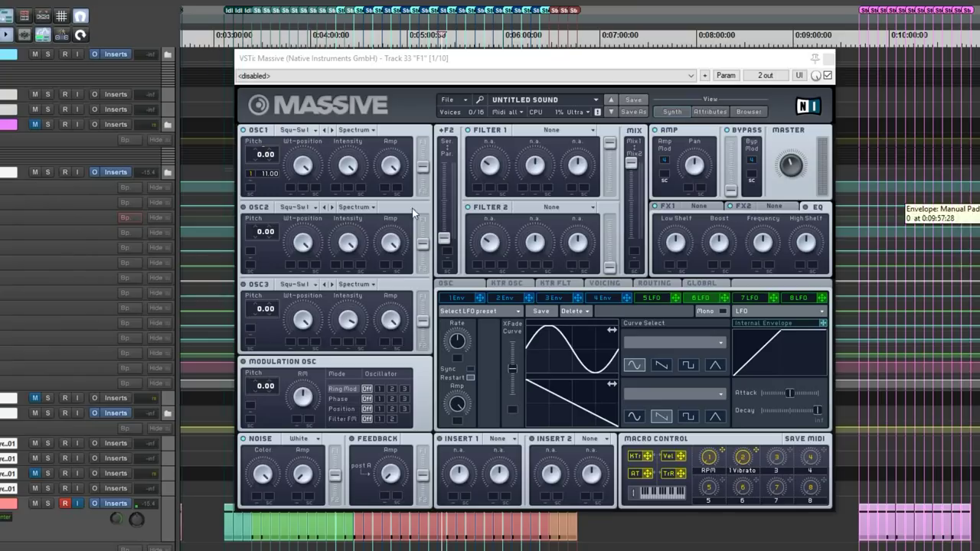
{"action": "left_click", "coordinate": [274, 177]}
{"action": "left_click_drag", "start_coordinate": [274, 178], "coordinate": [285, 197]}
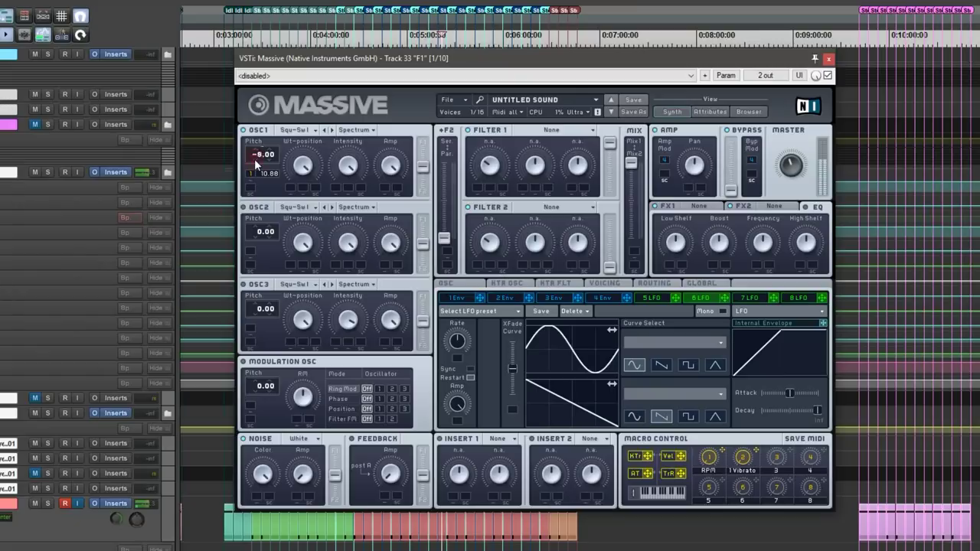
{"action": "scroll", "coordinate": [254, 159], "scroll_direction": "down", "scroll_amount": 1}
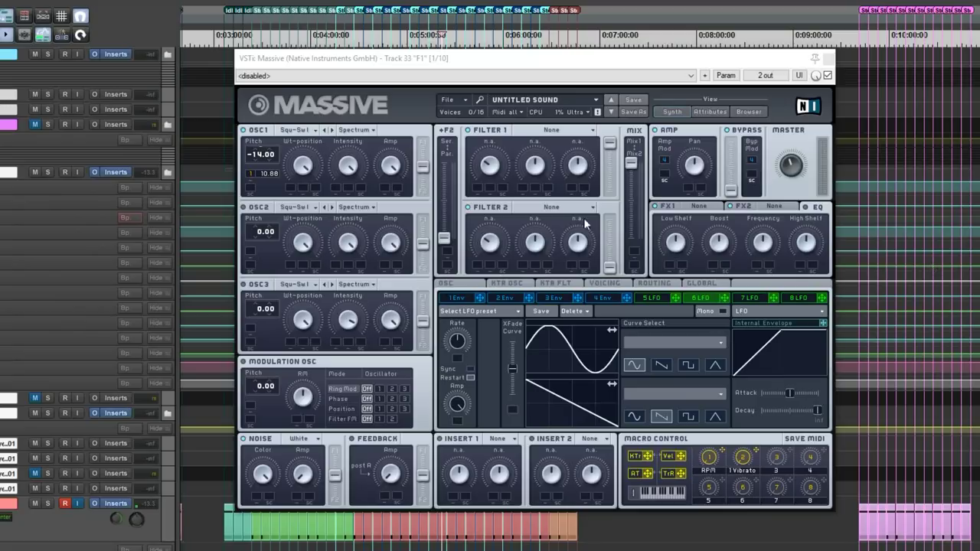
Use the Square-Saw I wavetable in Spectrum mode for OSC1 and lower its wavetable position and intensity.
{"action": "left_click", "coordinate": [294, 131]}
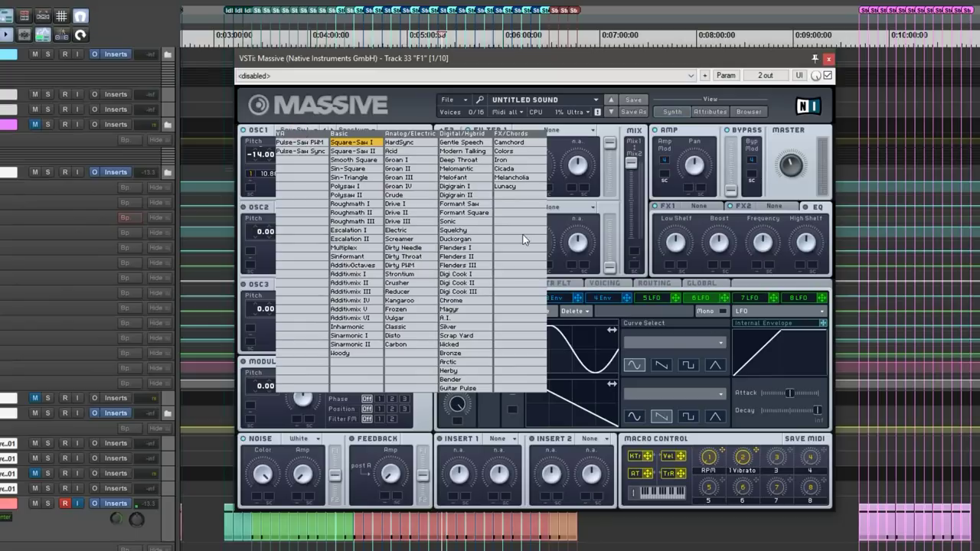
{"action": "left_click", "coordinate": [346, 143]}
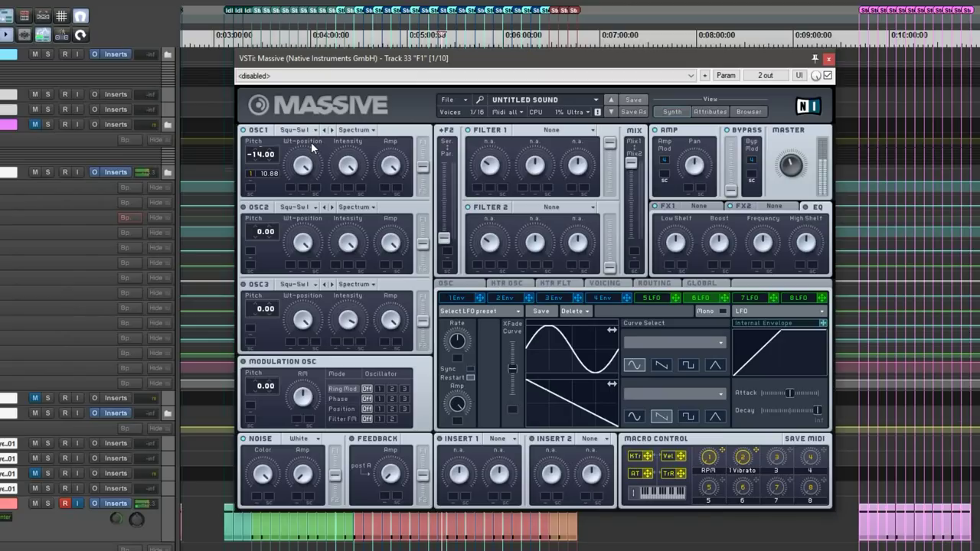
{"action": "left_click", "coordinate": [349, 130]}
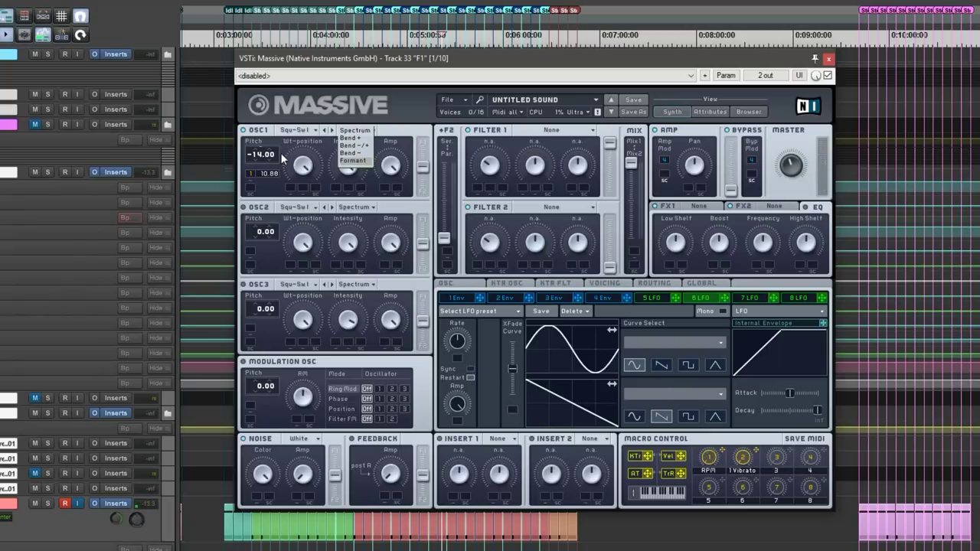
{"action": "left_click", "coordinate": [386, 121]}
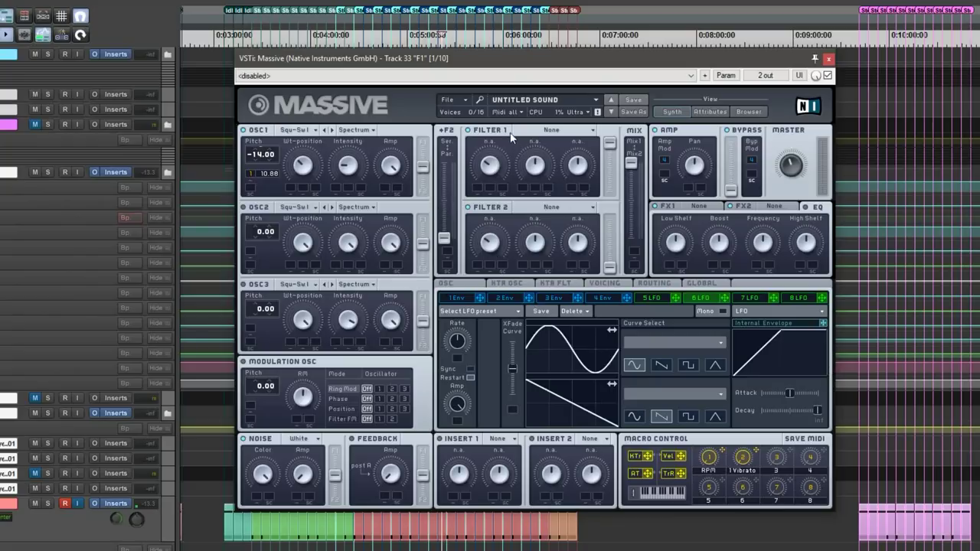
Set Filter 1 to Comb and raise OSC1's intensity.
{"action": "left_click", "coordinate": [562, 134]}
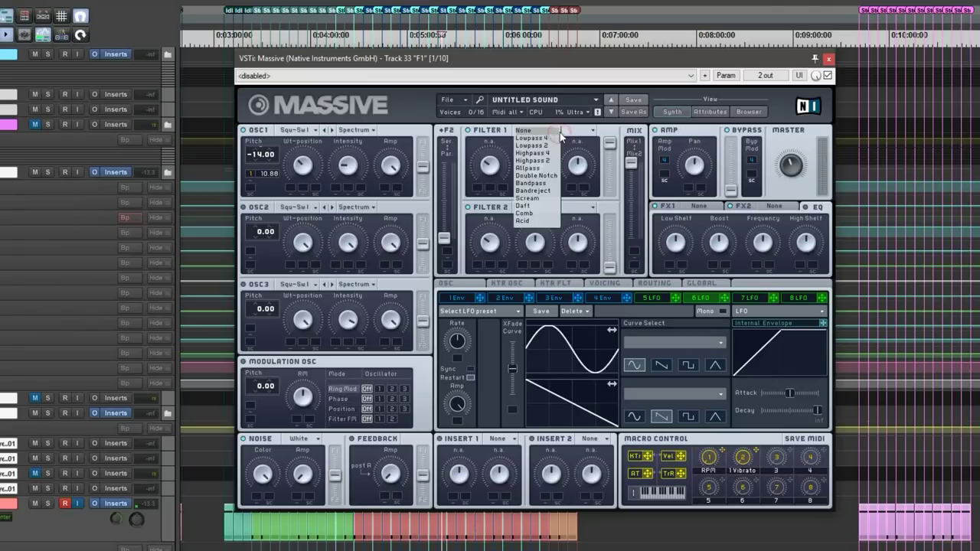
{"action": "left_click", "coordinate": [527, 213]}
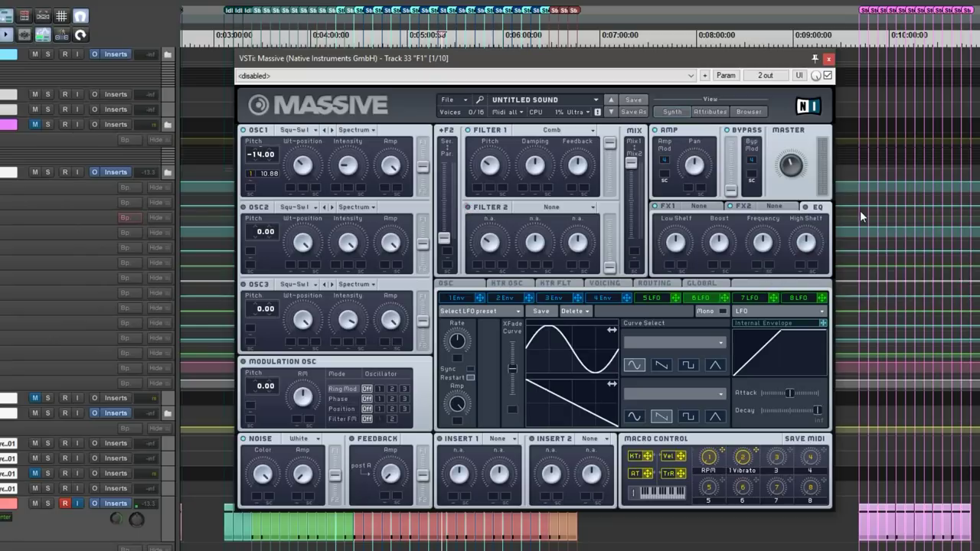
{"action": "left_click", "coordinate": [967, 350]}
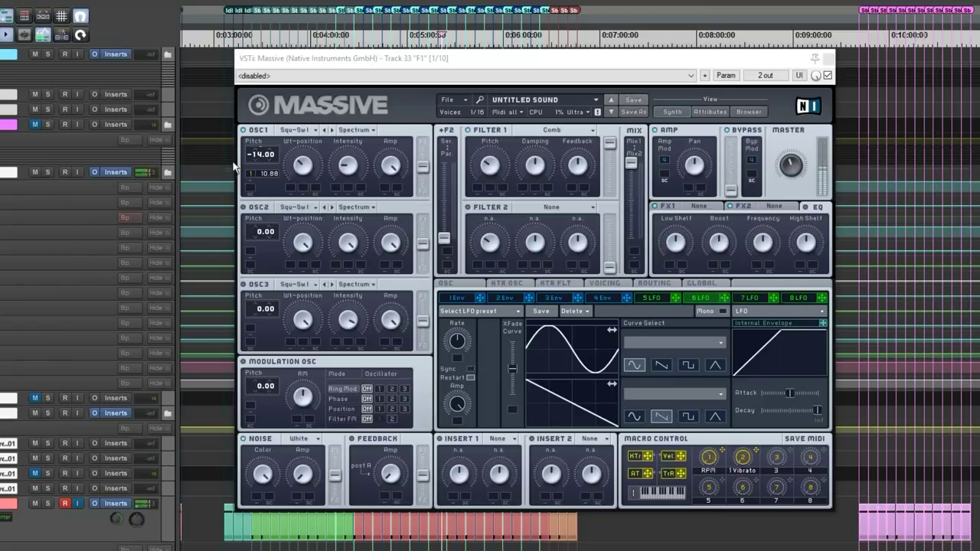
{"action": "left_click", "coordinate": [346, 167]}
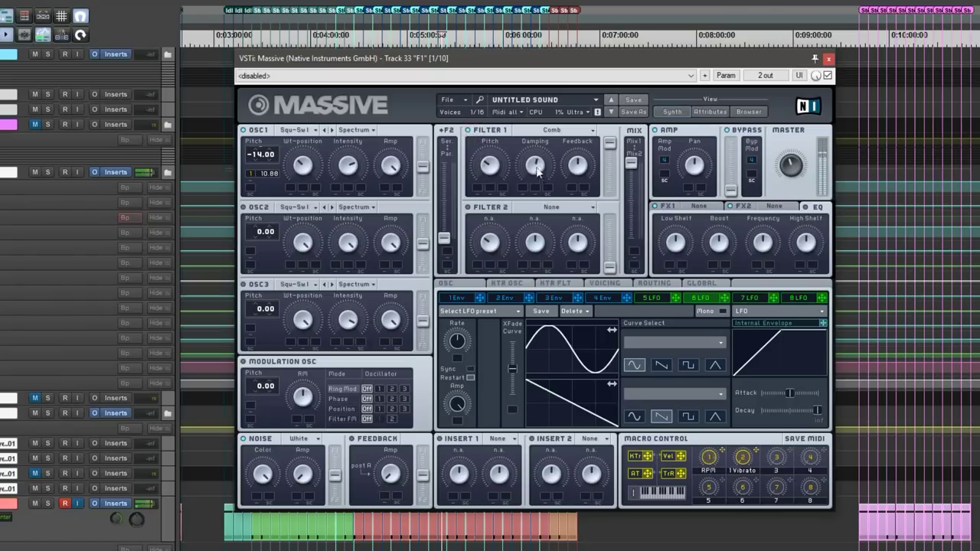
Raise Filter 1's damping and feedback slightly and modulate its pitch by a small amount with macro 1.
{"action": "left_click_drag", "start_coordinate": [535, 155], "coordinate": [539, 164]}
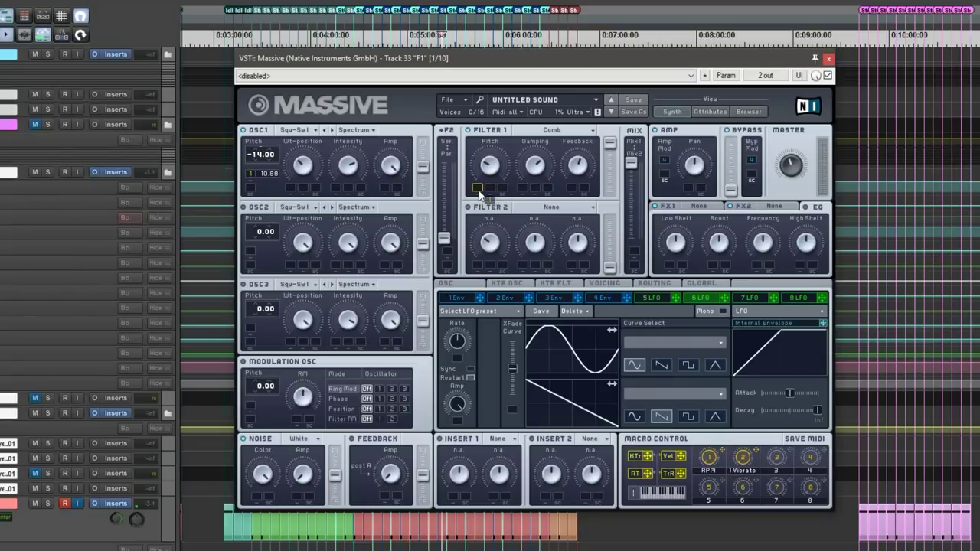
{"action": "left_click_drag", "start_coordinate": [480, 194], "coordinate": [478, 192]}
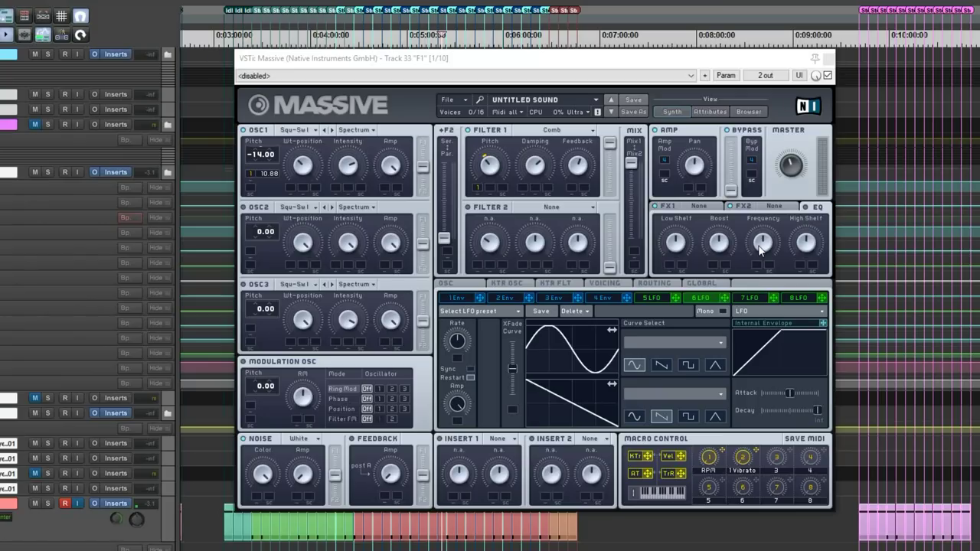
Enable OSC2 with the Guitar Pulse wavetable and set its pitch to -14.00.
{"action": "left_click", "coordinate": [244, 208]}
{"action": "left_click", "coordinate": [301, 207]}
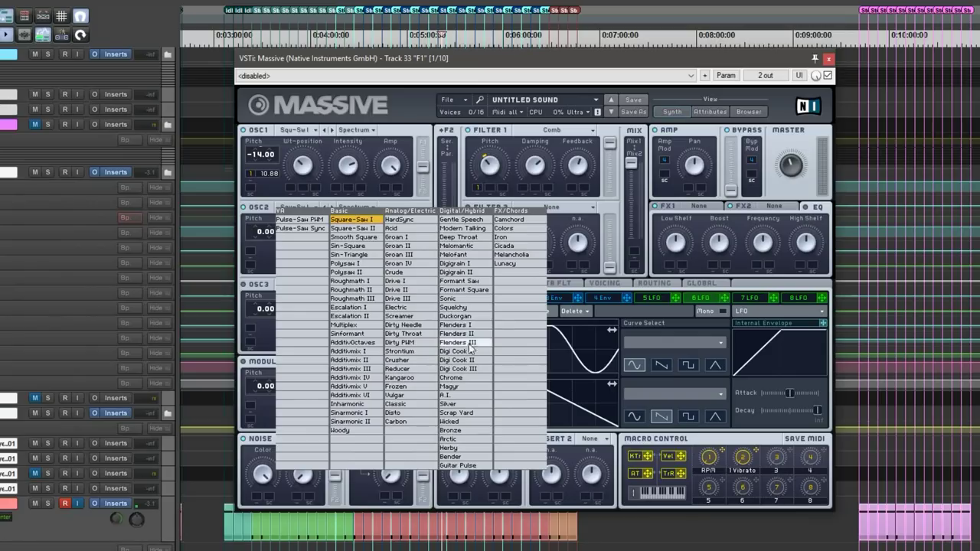
{"action": "left_click", "coordinate": [467, 466]}
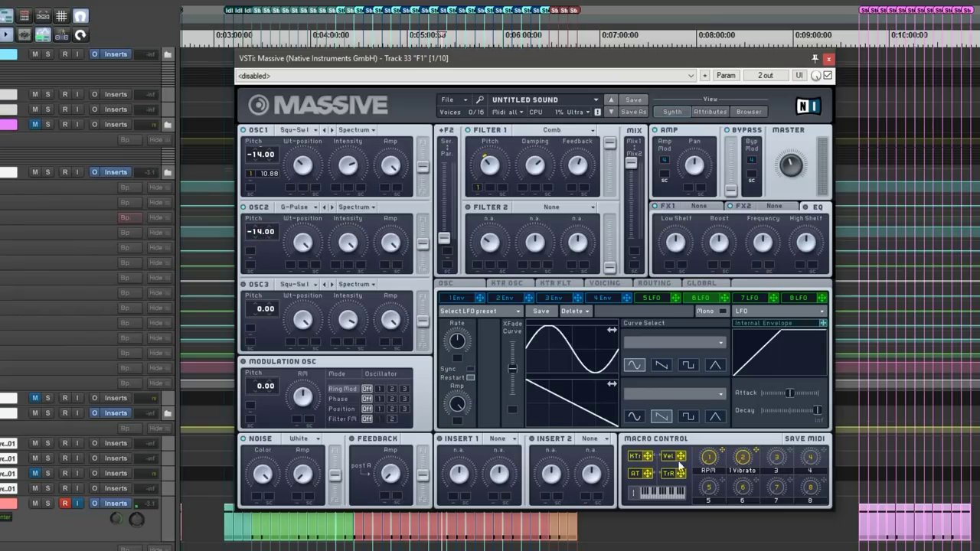
Assign macro 1 to the pitch of OSC2 and OSC3, with OSC2's modulation amount at 11.03.
{"action": "left_click_drag", "start_coordinate": [388, 298], "coordinate": [252, 255]}
{"action": "left_click_drag", "start_coordinate": [331, 312], "coordinate": [256, 330]}
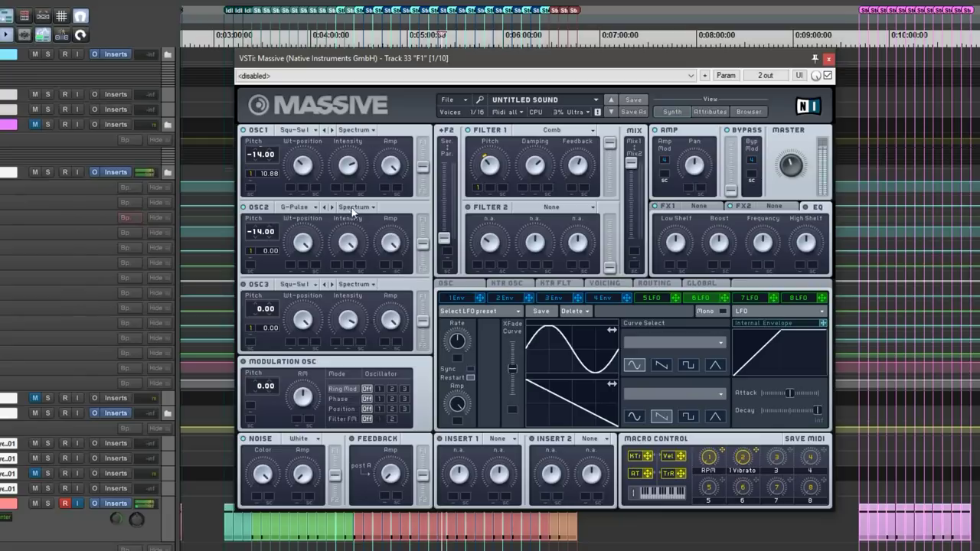
{"action": "left_click_drag", "start_coordinate": [274, 249], "coordinate": [281, 162]}
{"action": "left_click_drag", "start_coordinate": [283, 109], "coordinate": [286, 83]}
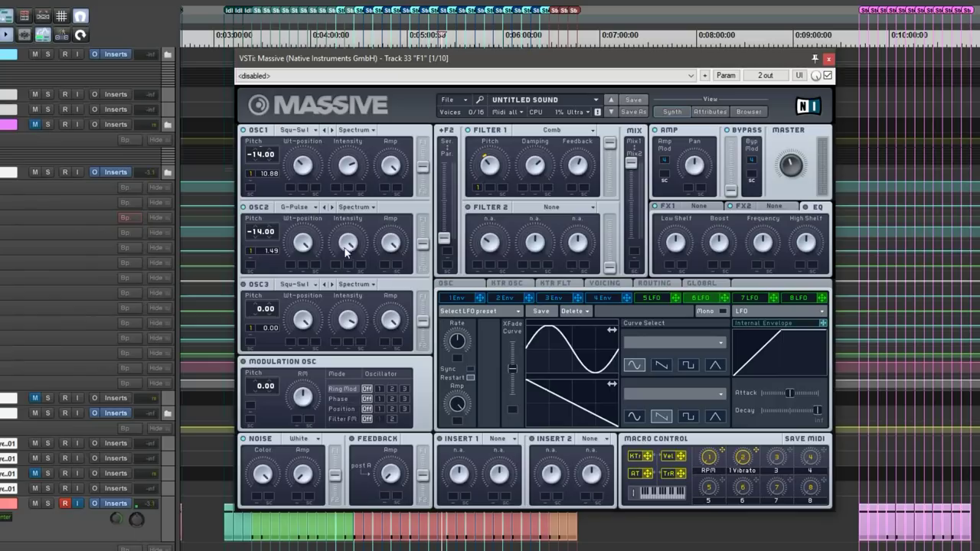
{"action": "left_click_drag", "start_coordinate": [273, 250], "coordinate": [285, 438]}
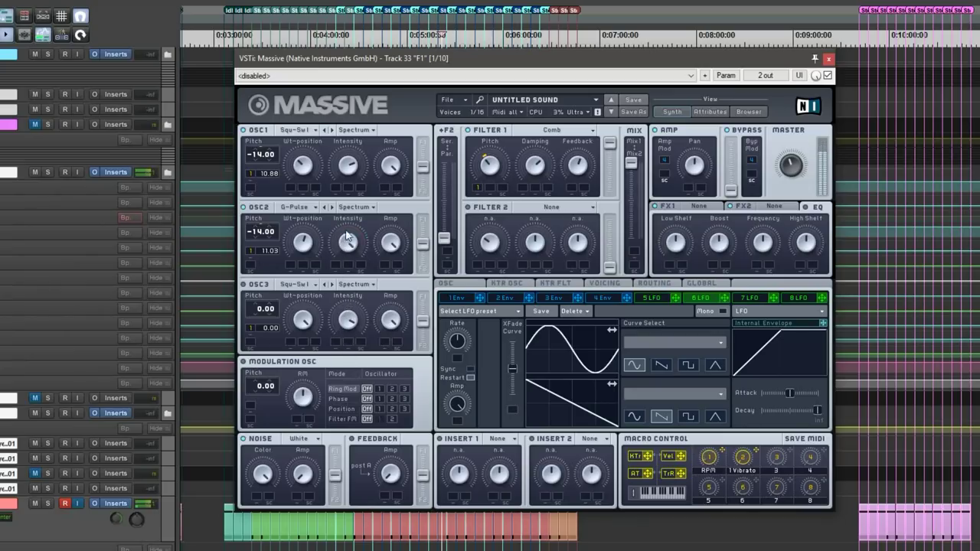
Switch OSC2 to Formant mode and lower its intensity.
{"action": "left_click", "coordinate": [356, 207]}
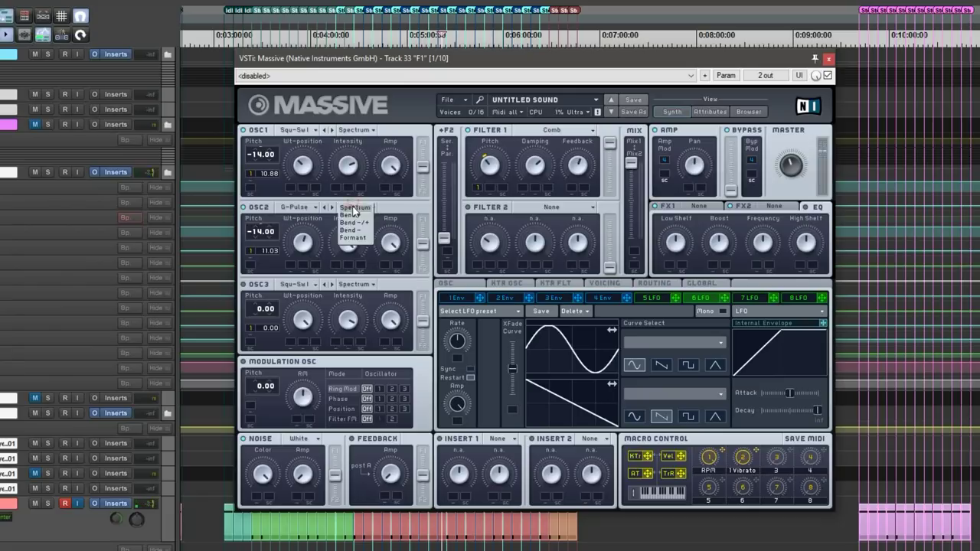
{"action": "left_click", "coordinate": [352, 237]}
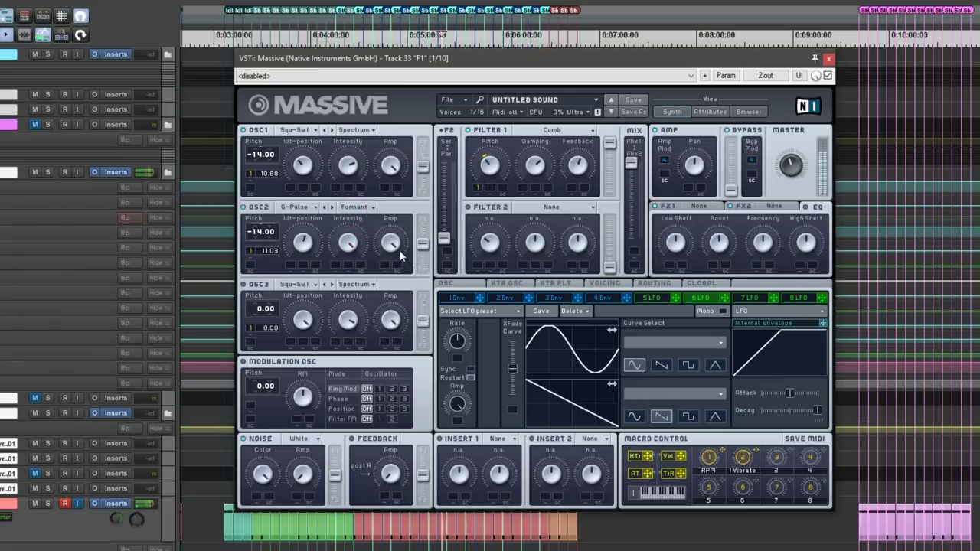
{"action": "left_click_drag", "start_coordinate": [353, 266], "coordinate": [356, 299]}
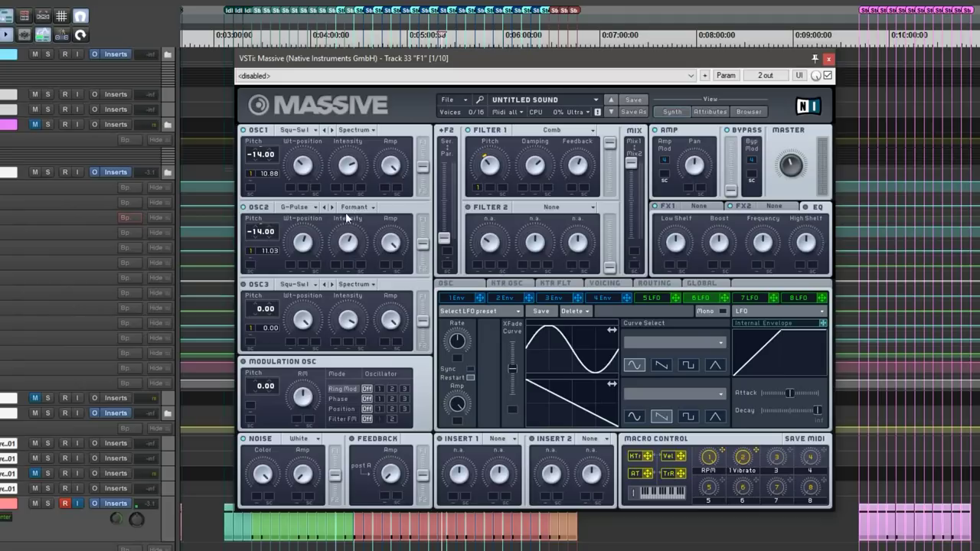
Try the Bend -/+ mode on OSC2 and return it to Formant.
{"action": "left_click", "coordinate": [368, 210]}
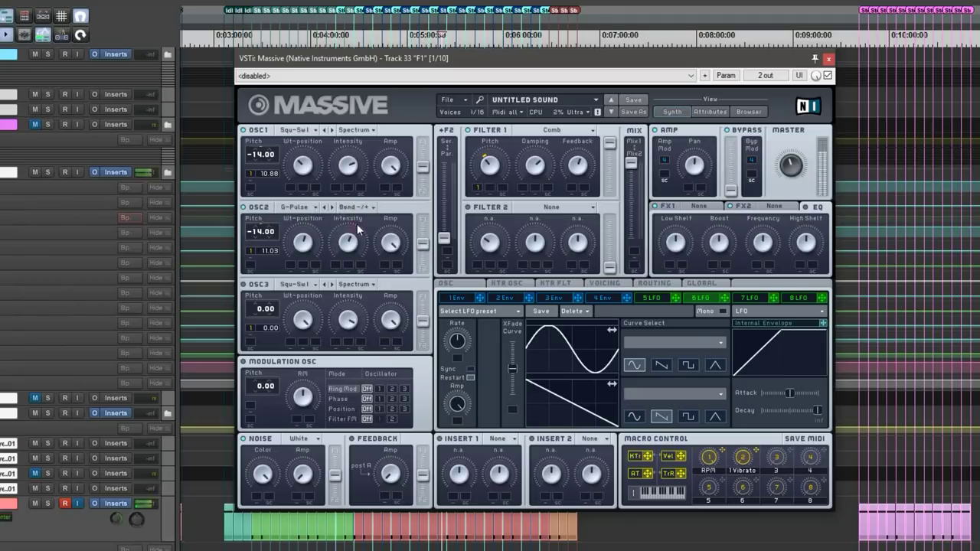
{"action": "left_click", "coordinate": [357, 224]}
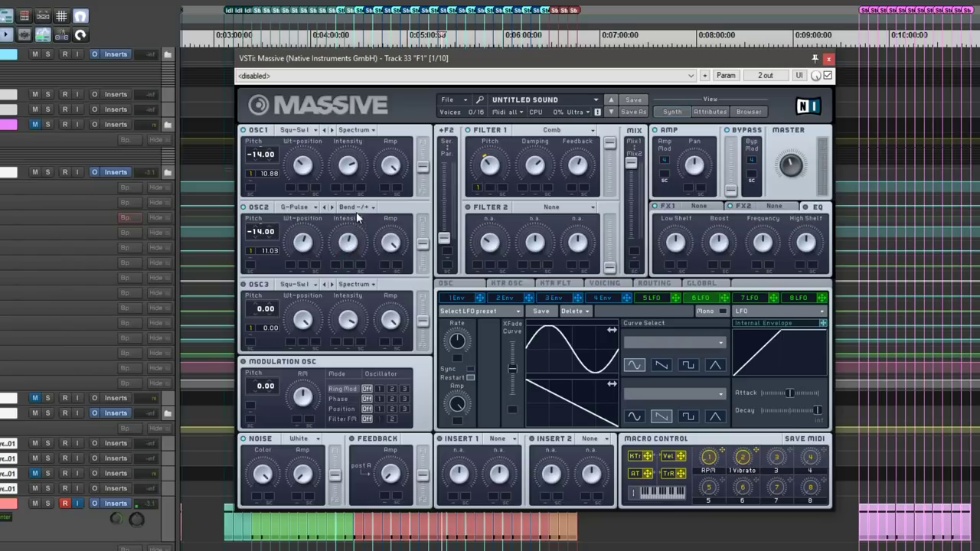
{"action": "left_click", "coordinate": [355, 208]}
{"action": "left_click", "coordinate": [357, 238]}
Set OSC2's intensity to about the middle and modulate it upwards with macro 1.
{"action": "left_click_drag", "start_coordinate": [358, 244], "coordinate": [361, 260]}
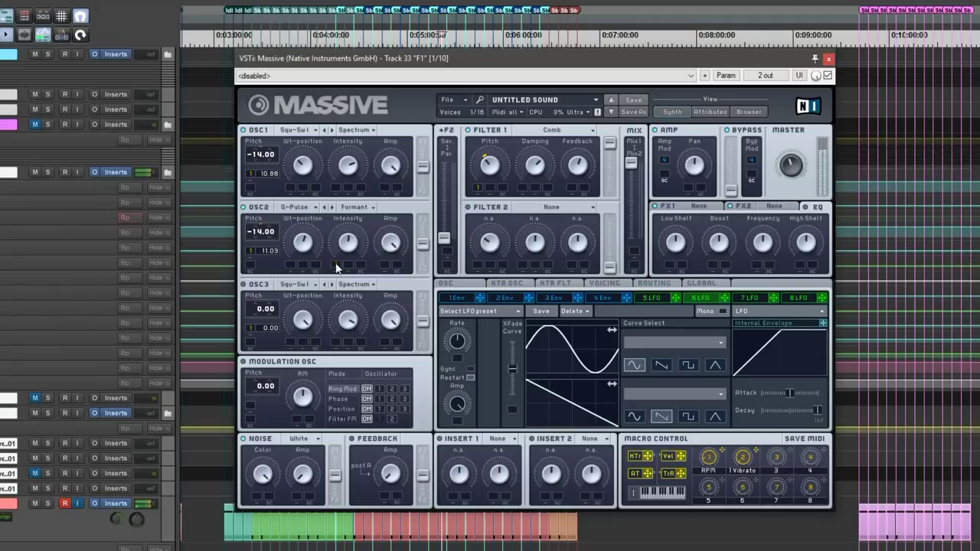
{"action": "left_click_drag", "start_coordinate": [335, 268], "coordinate": [335, 261]}
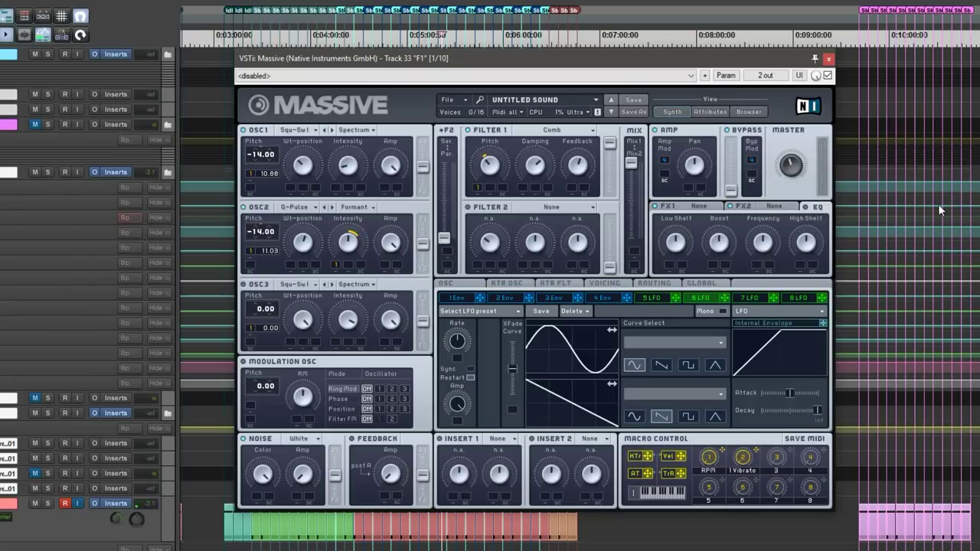
Load a Phaser into FX1 and adjust its dry/wet mix and feedback.
{"action": "left_click", "coordinate": [699, 208]}
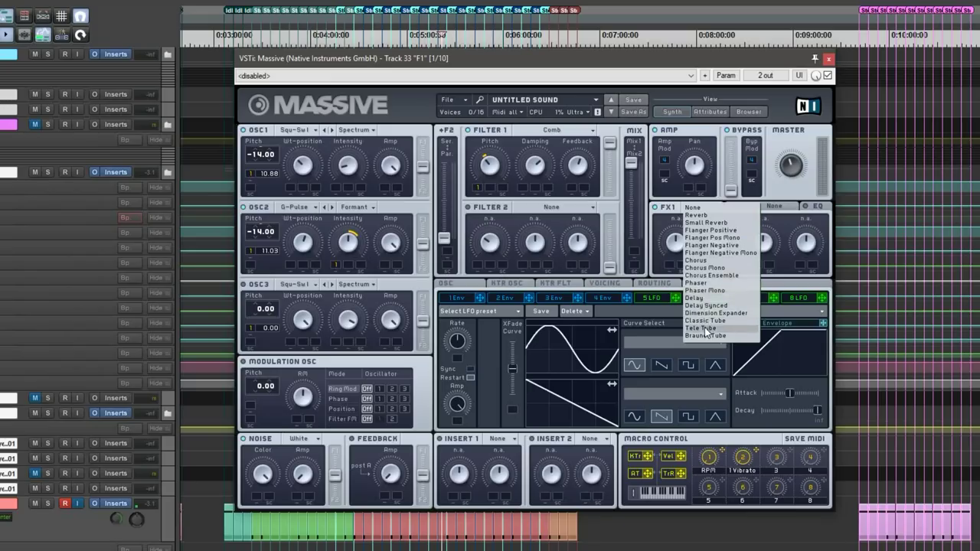
{"action": "left_click", "coordinate": [697, 282]}
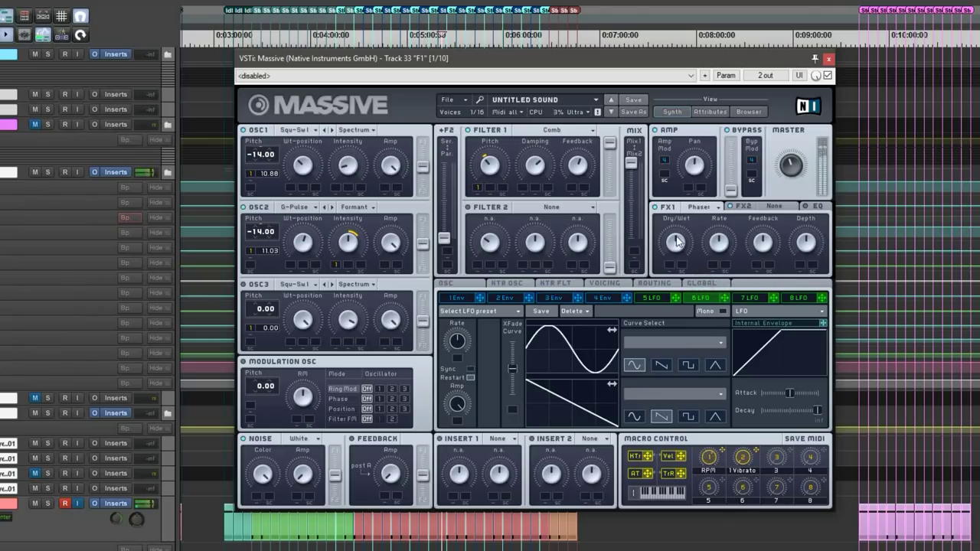
{"action": "left_click_drag", "start_coordinate": [678, 245], "coordinate": [762, 237]}
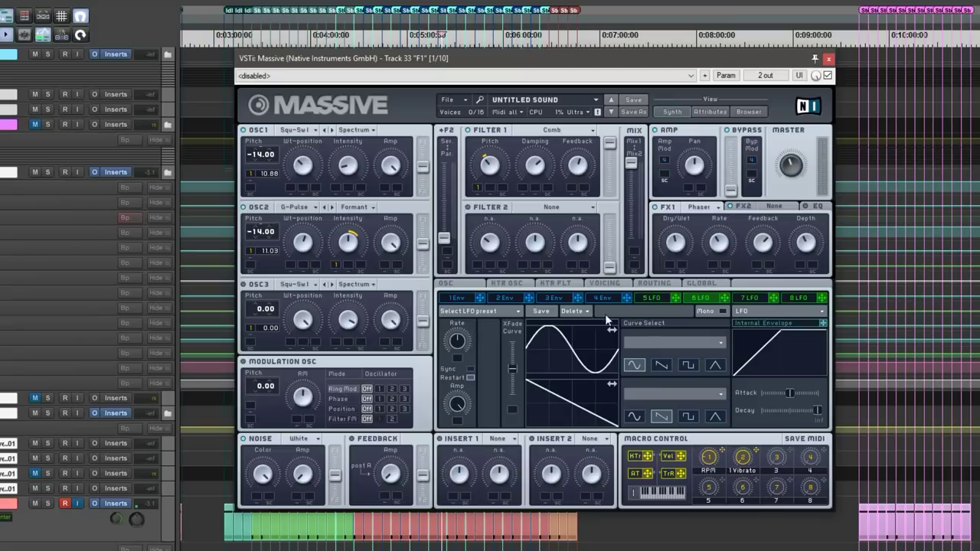
Modulate the vibrato rate and depth with macro 1 instead of macro 2 and slightly lower the vibrato depth.
{"action": "left_click", "coordinate": [447, 283]}
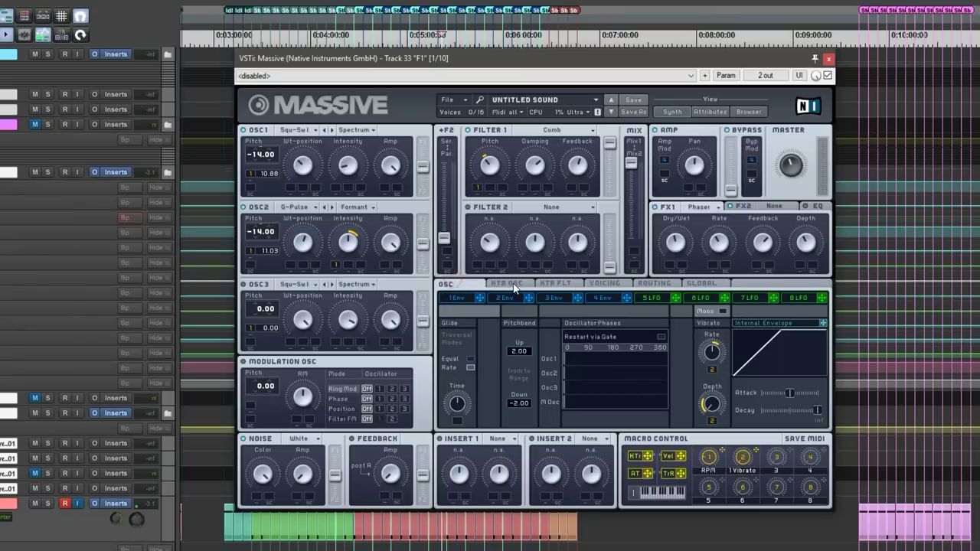
{"action": "left_click", "coordinate": [508, 285]}
{"action": "left_click", "coordinate": [472, 284]}
{"action": "left_click_drag", "start_coordinate": [745, 456], "coordinate": [742, 418]}
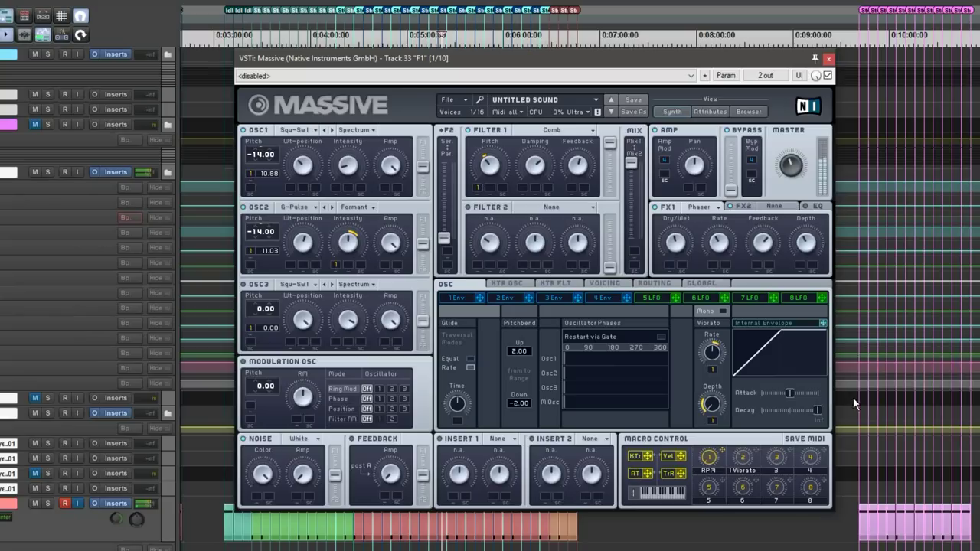
{"action": "mouse_move", "coordinate": [710, 404]}
{"action": "left_mouse_down"}
{"action": "mouse_move", "coordinate": [716, 434]}
{"action": "mouse_move", "coordinate": [715, 408]}
{"action": "left_mouse_up"}
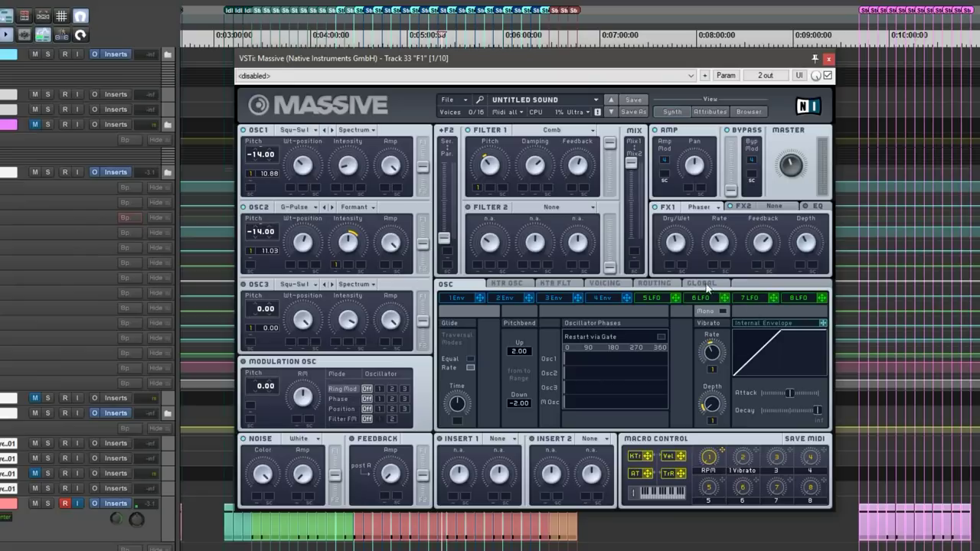
Set unisono to 4 voices and turn on the pitch cutoff spread with only a very small amount.
{"action": "left_click", "coordinate": [607, 284]}
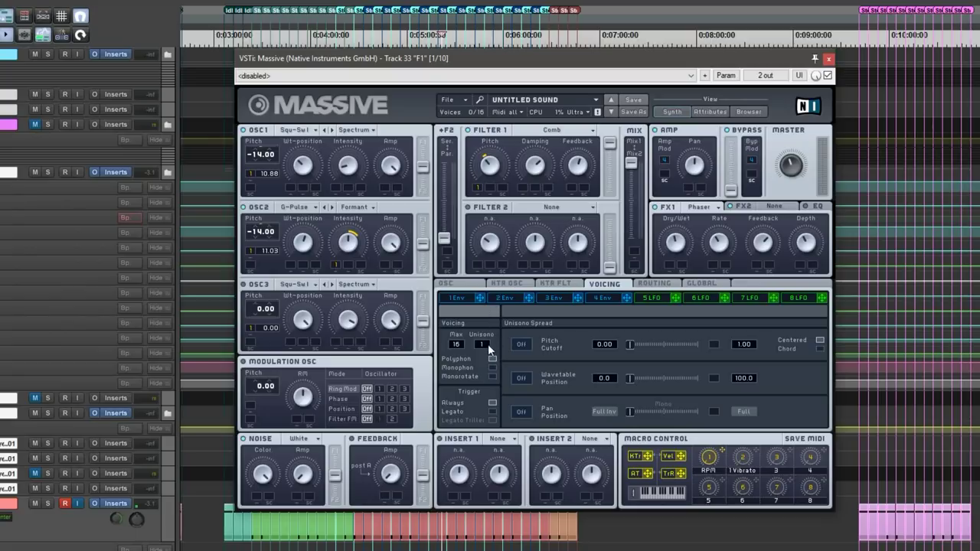
{"action": "left_click_drag", "start_coordinate": [483, 344], "coordinate": [483, 334]}
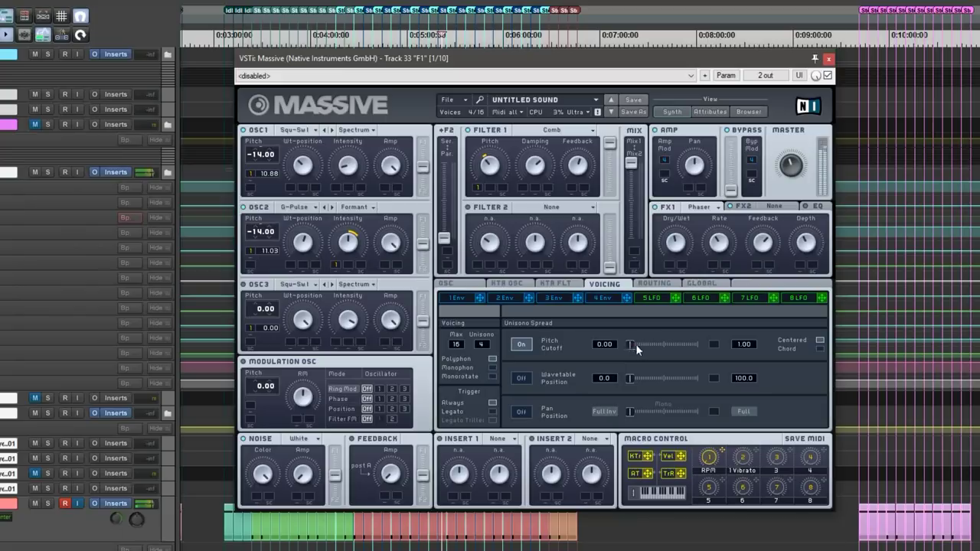
{"action": "left_click_drag", "start_coordinate": [663, 370], "coordinate": [631, 346]}
{"action": "left_click_drag", "start_coordinate": [635, 346], "coordinate": [618, 366]}
Enable the wavetable position and pan position unisono spreads, set both to moderate amounts, and fine-tune the pitch cutoff spread.
{"action": "left_click", "coordinate": [520, 379]}
{"action": "left_click_drag", "start_coordinate": [691, 382], "coordinate": [659, 389]}
{"action": "left_click", "coordinate": [524, 412]}
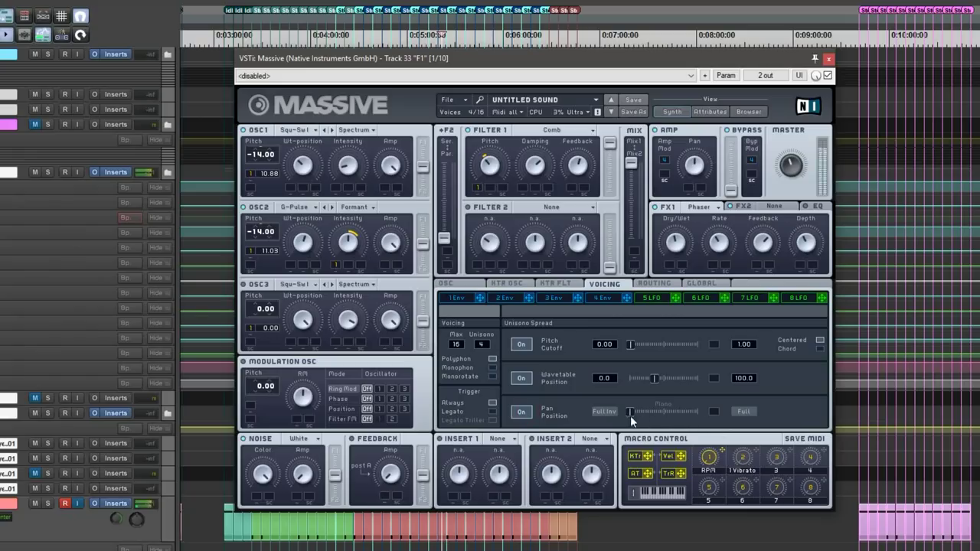
{"action": "left_click_drag", "start_coordinate": [637, 414], "coordinate": [635, 418]}
{"action": "mouse_move", "coordinate": [669, 418]}
{"action": "left_mouse_down"}
{"action": "mouse_move", "coordinate": [647, 431]}
{"action": "mouse_move", "coordinate": [659, 431]}
{"action": "left_mouse_up"}
{"action": "left_click_drag", "start_coordinate": [640, 351], "coordinate": [627, 351]}
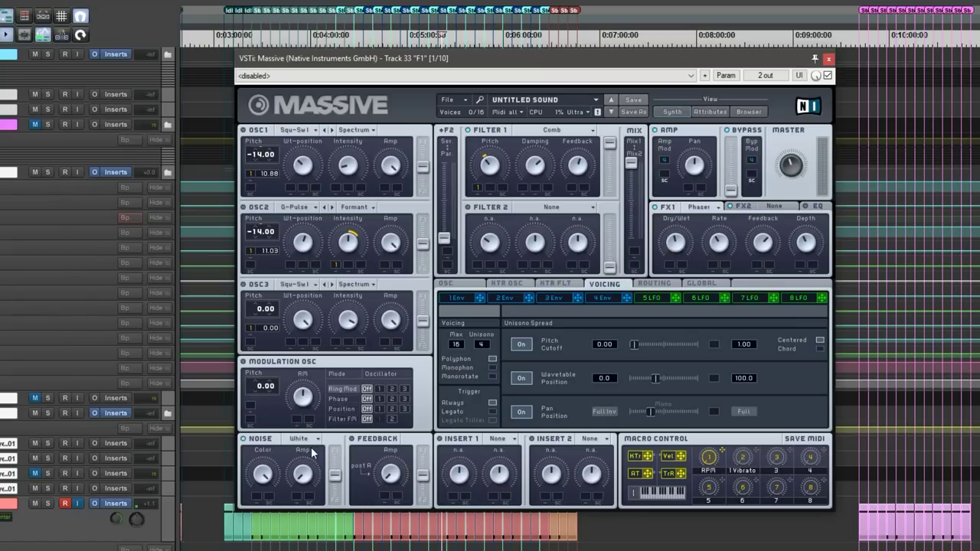
Raise the noise amp, lower its color, and try Metallic before choosing Hi-Metallic as the noise type.
{"action": "left_click_drag", "start_coordinate": [310, 452], "coordinate": [309, 427]}
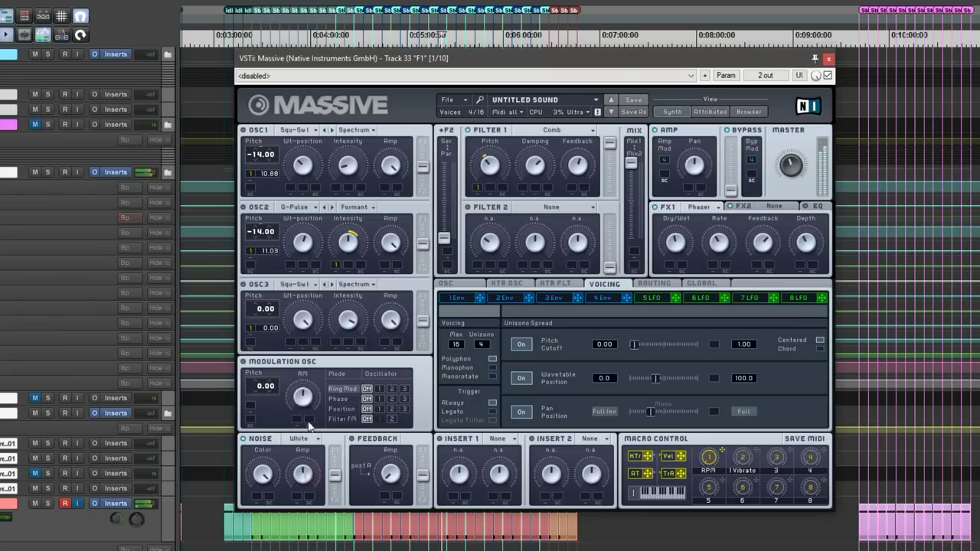
{"action": "left_click_drag", "start_coordinate": [264, 471], "coordinate": [261, 492]}
{"action": "left_click", "coordinate": [301, 439]}
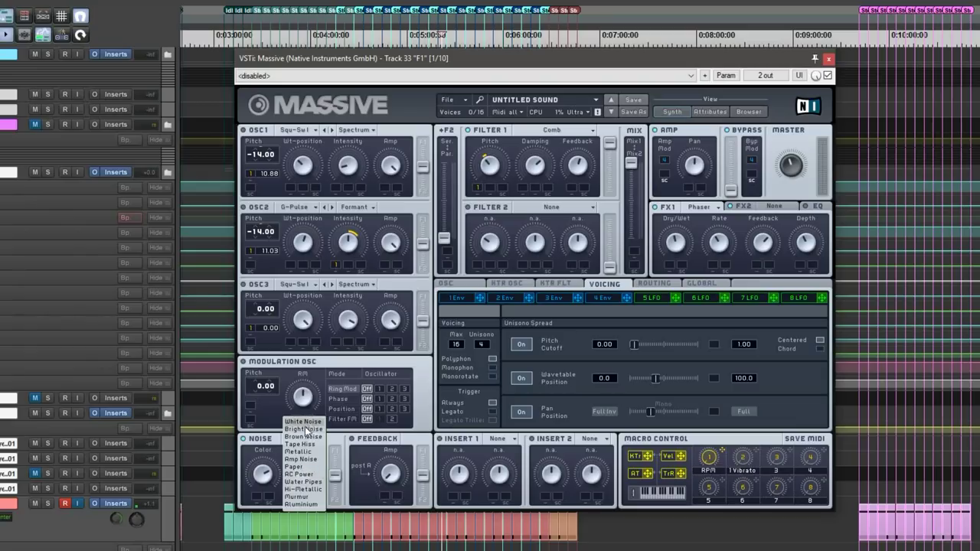
{"action": "left_click", "coordinate": [299, 452]}
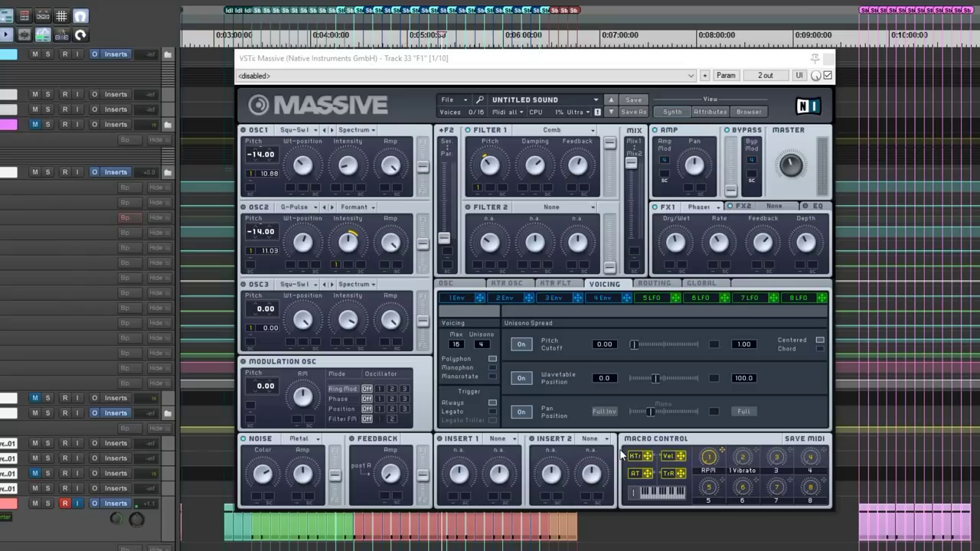
{"action": "left_click", "coordinate": [311, 439]}
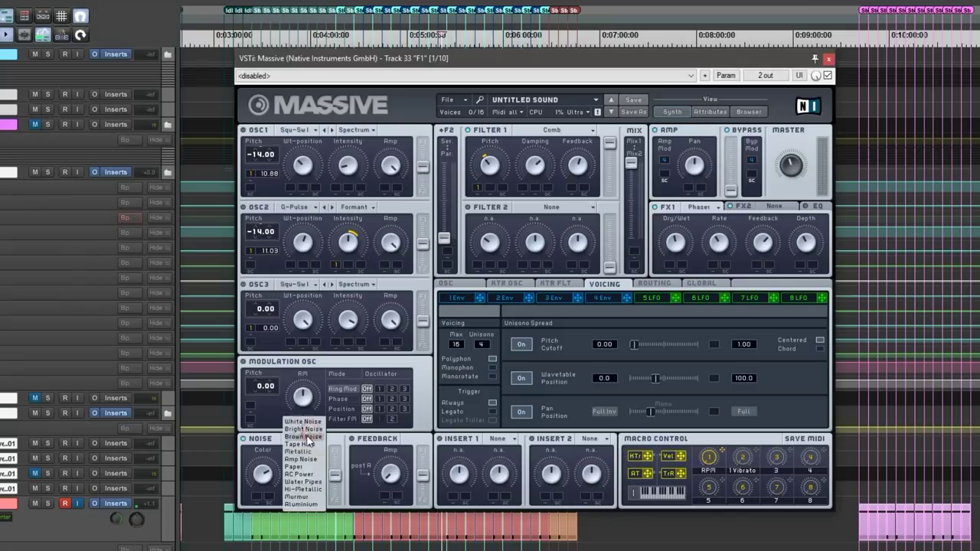
{"action": "left_click", "coordinate": [303, 490]}
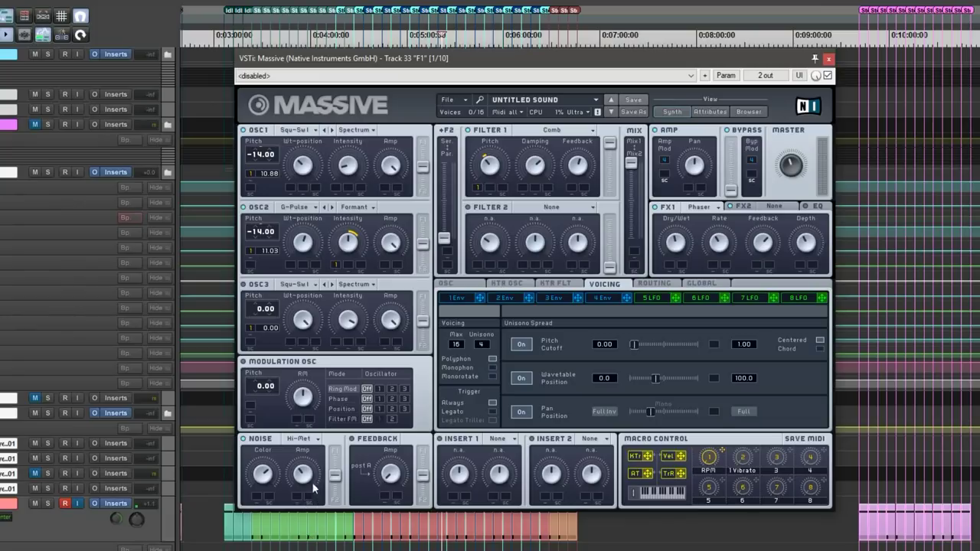
Assign macro 1 to the noise color and amp and set upward modulation ranges for both.
{"action": "left_click_drag", "start_coordinate": [724, 454], "coordinate": [260, 502]}
{"action": "left_click_drag", "start_coordinate": [721, 449], "coordinate": [303, 496]}
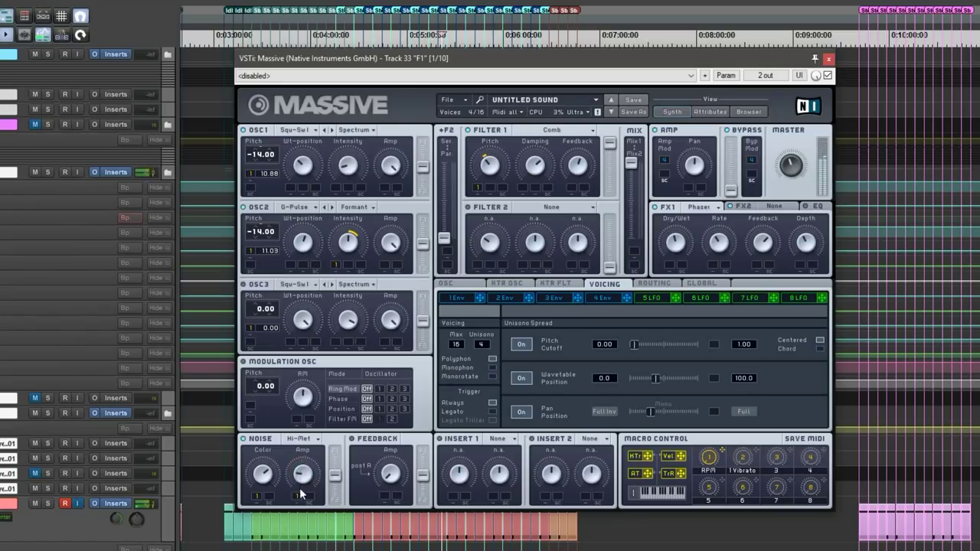
{"action": "left_click_drag", "start_coordinate": [300, 489], "coordinate": [297, 483]}
{"action": "left_click_drag", "start_coordinate": [295, 483], "coordinate": [295, 490]}
{"action": "left_click_drag", "start_coordinate": [258, 473], "coordinate": [258, 464]}
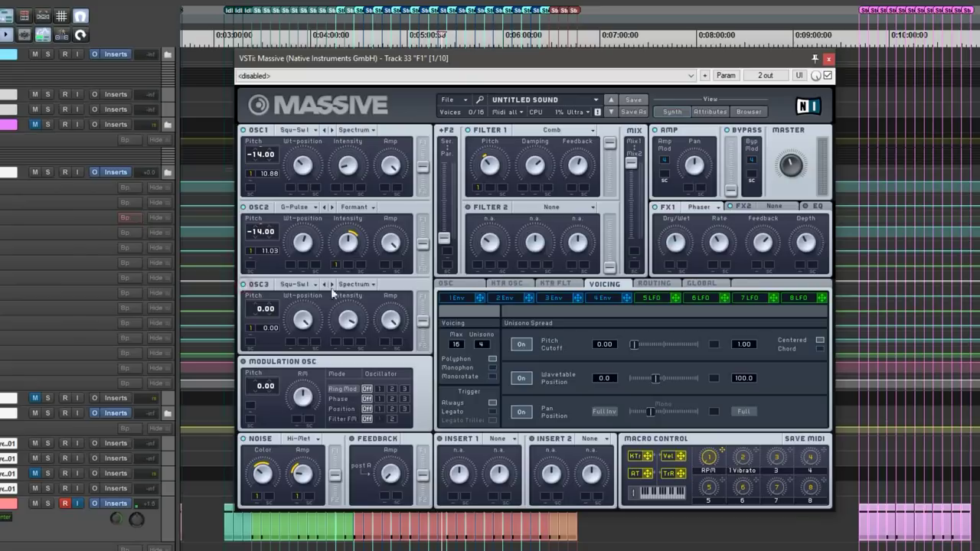
Set up OSC3 with the Flenders II wavetable in Formant mode, pitch -15.00 and a macro 1 pitch modulation of 9.32.
{"action": "left_click", "coordinate": [300, 286]}
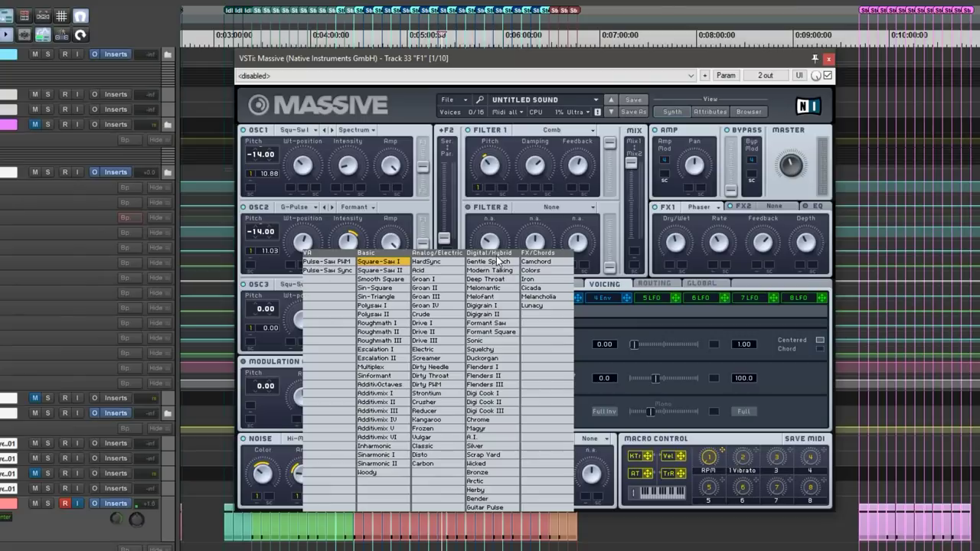
{"action": "left_click", "coordinate": [491, 374]}
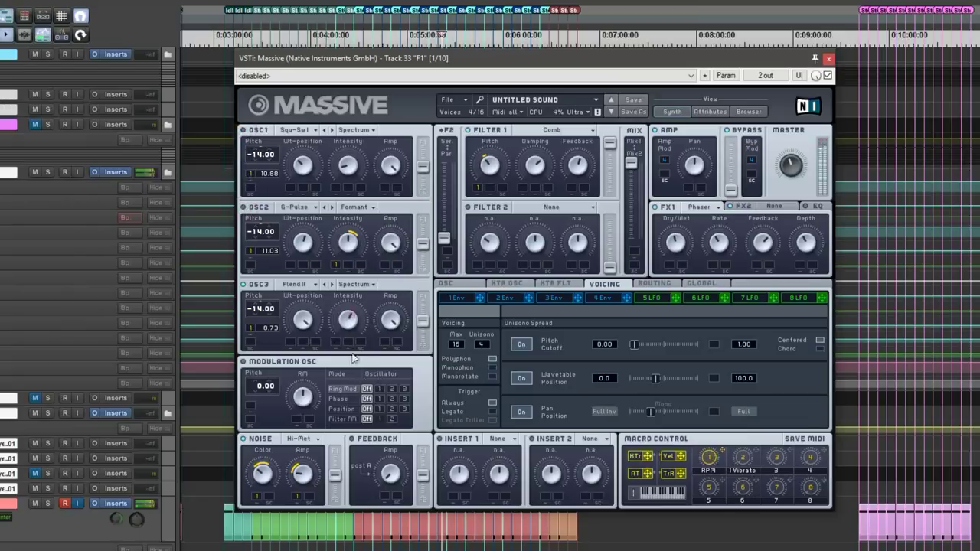
{"action": "left_click", "coordinate": [346, 286]}
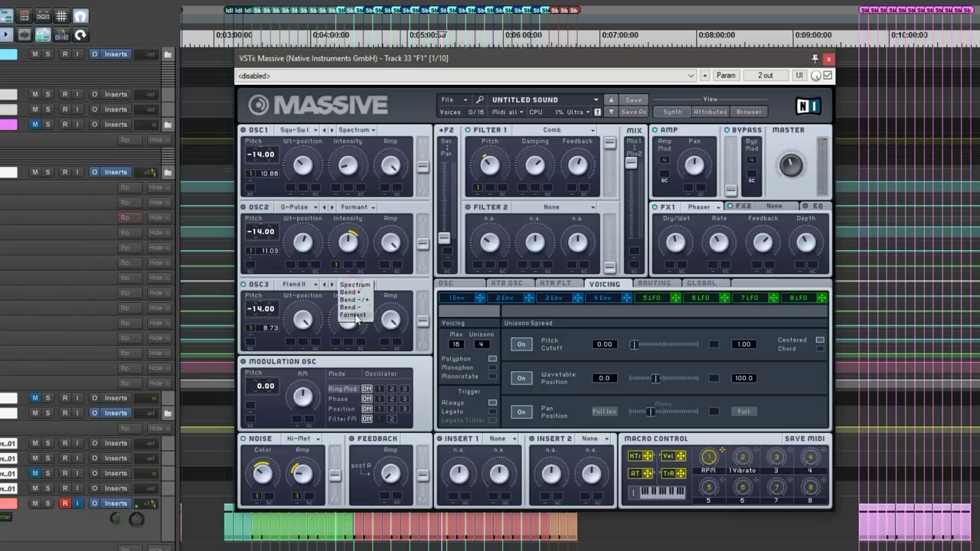
{"action": "left_click", "coordinate": [365, 319]}
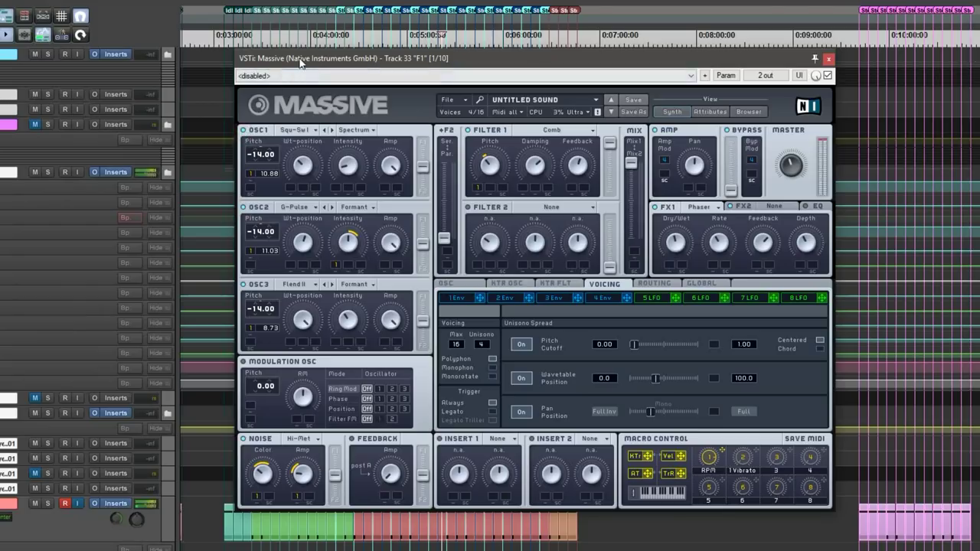
{"action": "left_click", "coordinate": [244, 285]}
{"action": "left_click", "coordinate": [244, 285]}
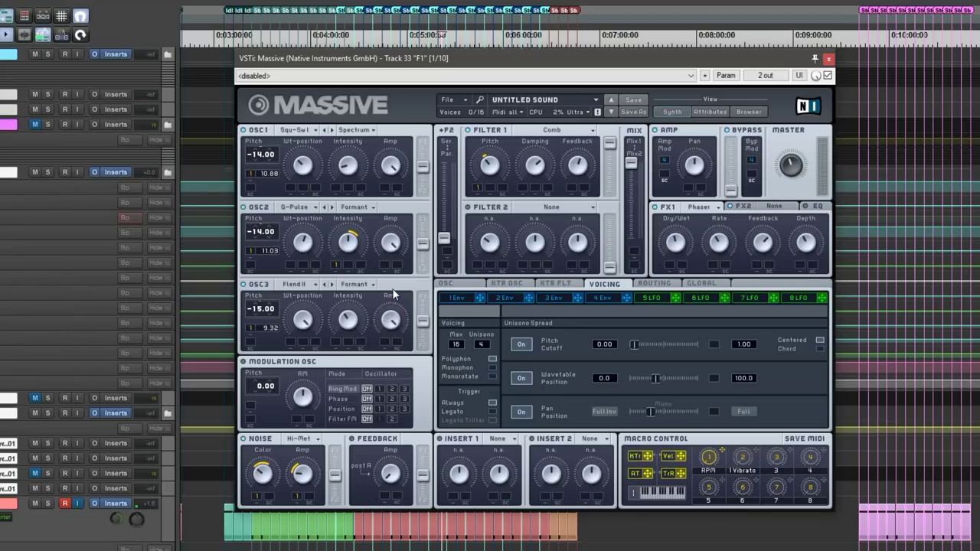
Modulate OSC3's amp and intensity upwards with macro 1, giving the intensity a small range.
{"action": "left_click_drag", "start_coordinate": [388, 346], "coordinate": [371, 310]}
{"action": "left_click_drag", "start_coordinate": [719, 457], "coordinate": [336, 346]}
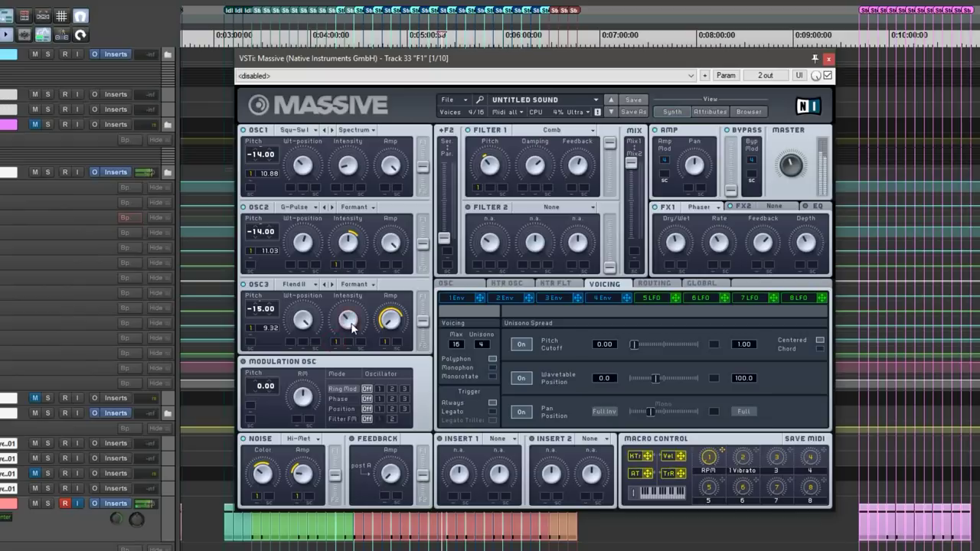
{"action": "left_click_drag", "start_coordinate": [336, 343], "coordinate": [338, 332]}
{"action": "left_click_drag", "start_coordinate": [337, 335], "coordinate": [343, 331]}
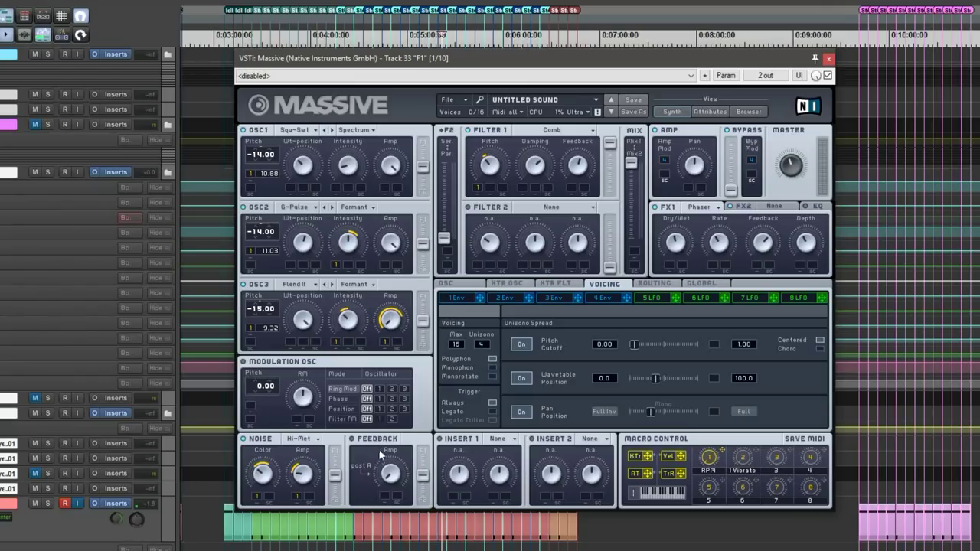
Load a Hardclipper into Insert 1.
{"action": "left_click", "coordinate": [498, 441]}
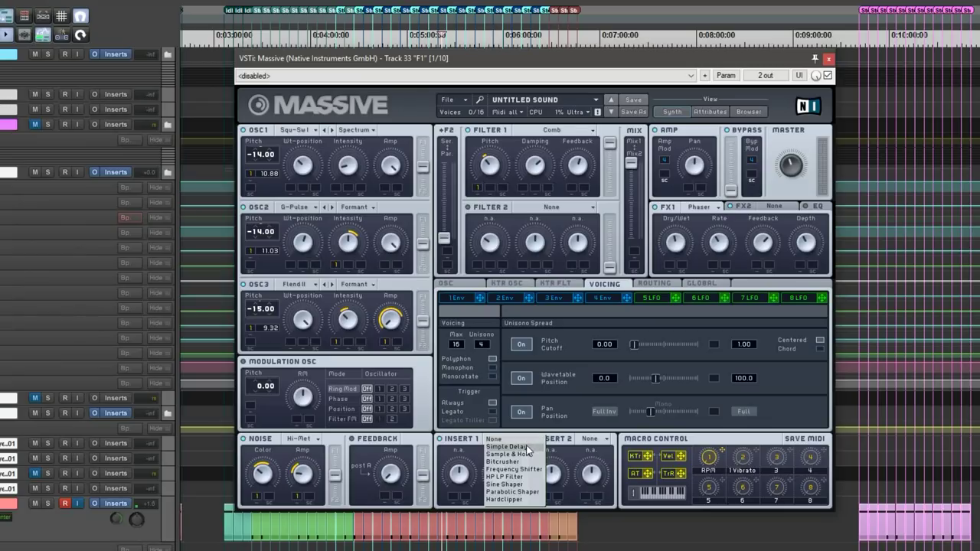
{"action": "left_click", "coordinate": [507, 500]}
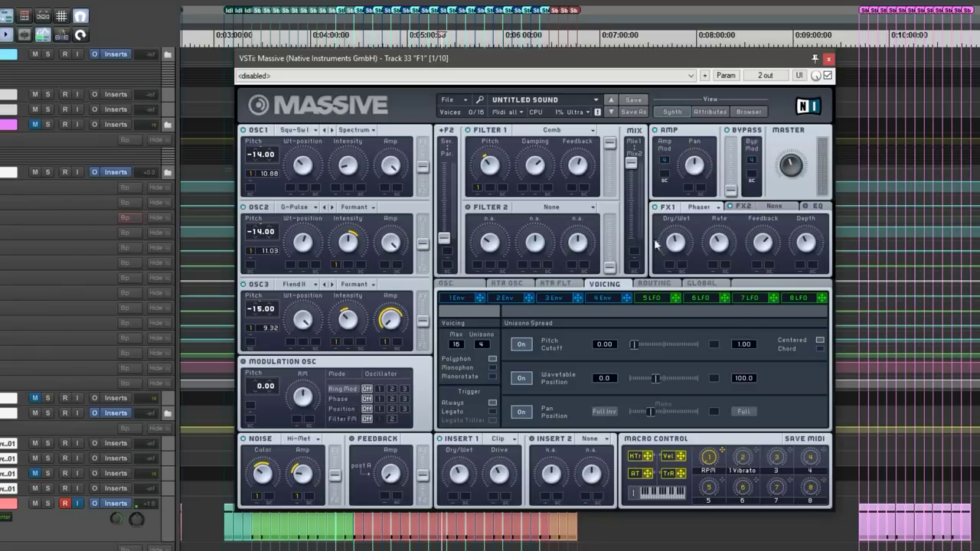
Load a Phaser into FX2, modulate its dry/wet mix and rate with macro 1, and adjust its feedback.
{"action": "left_click", "coordinate": [769, 208]}
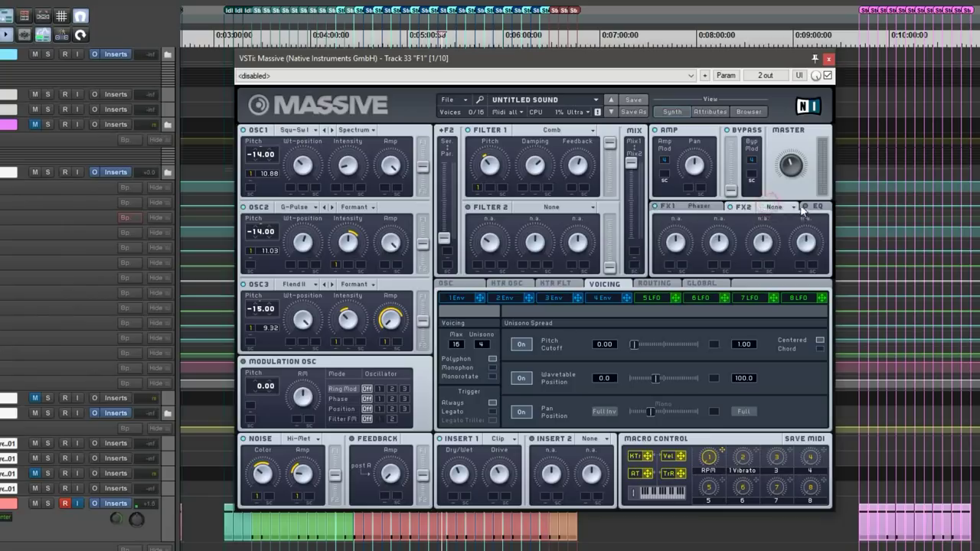
{"action": "left_click", "coordinate": [772, 208]}
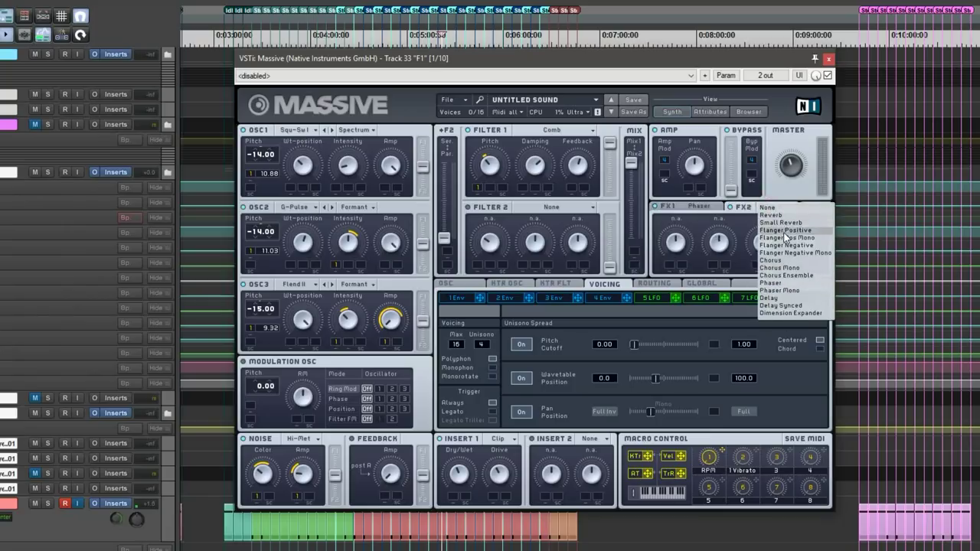
{"action": "left_click", "coordinate": [780, 283]}
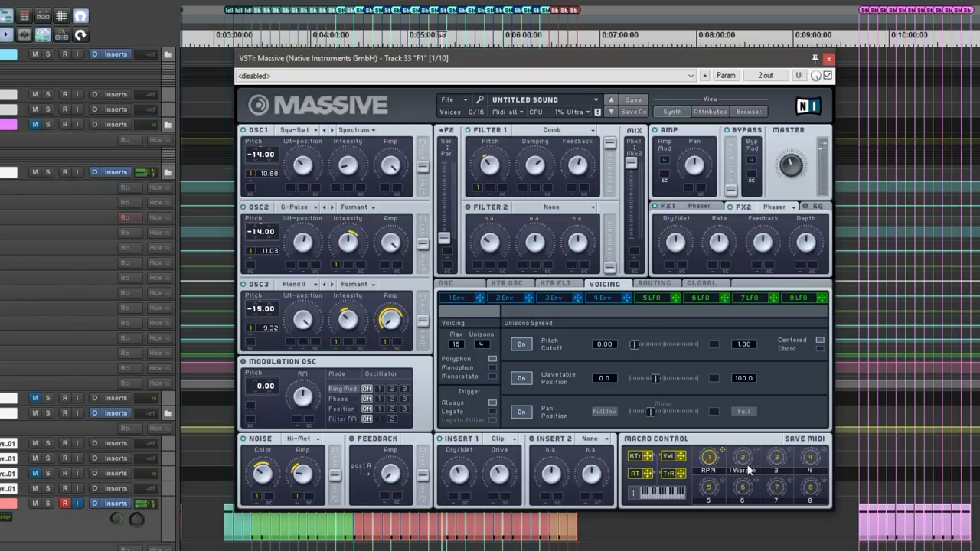
{"action": "left_click_drag", "start_coordinate": [723, 455], "coordinate": [673, 239]}
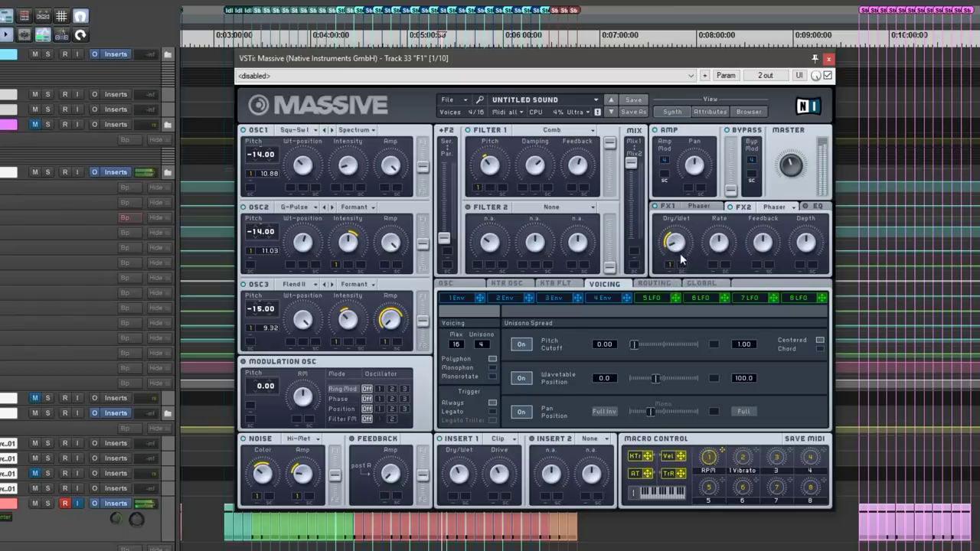
{"action": "left_click_drag", "start_coordinate": [762, 244], "coordinate": [763, 192]}
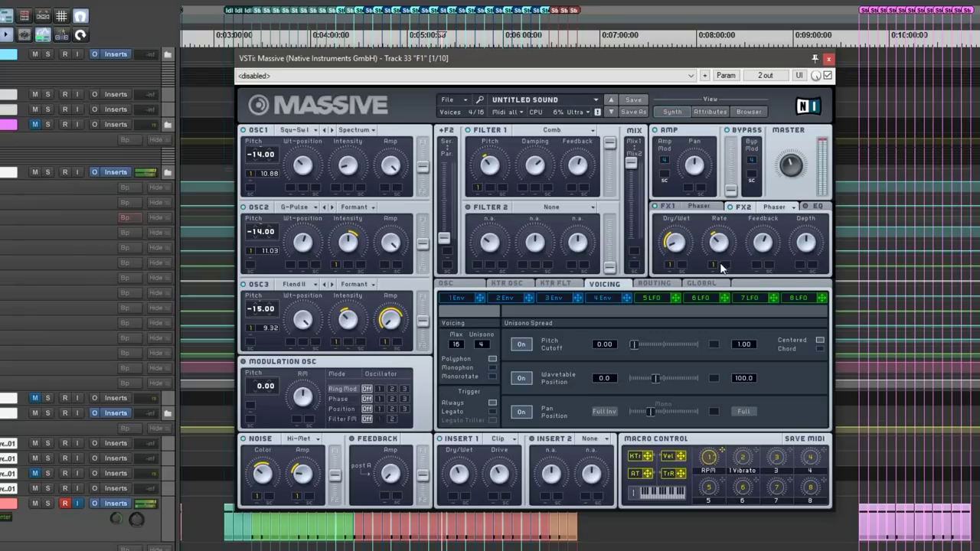
Turn on the EQ and raise its boost and frequency slightly.
{"action": "left_click", "coordinate": [817, 209]}
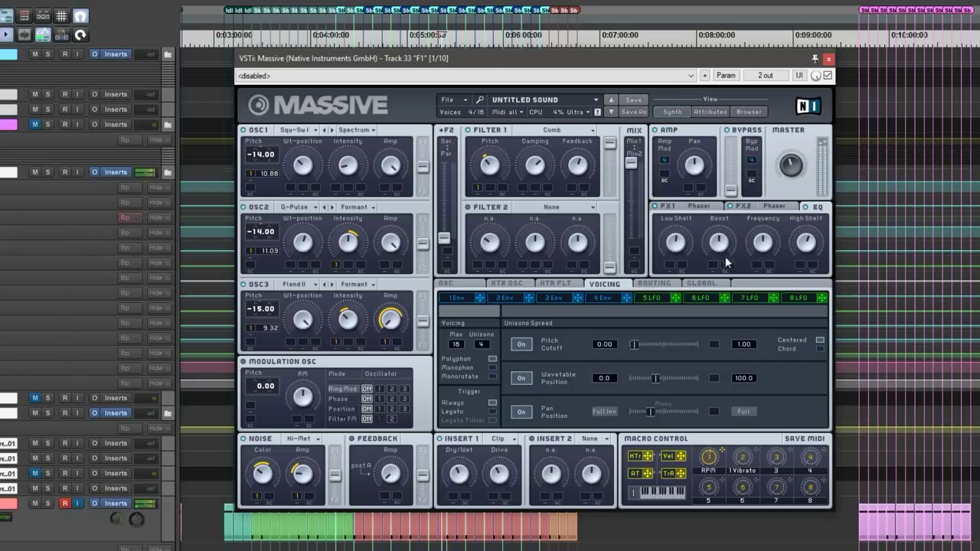
{"action": "left_click_drag", "start_coordinate": [720, 246], "coordinate": [718, 230]}
{"action": "left_click_drag", "start_coordinate": [762, 242], "coordinate": [759, 230]}
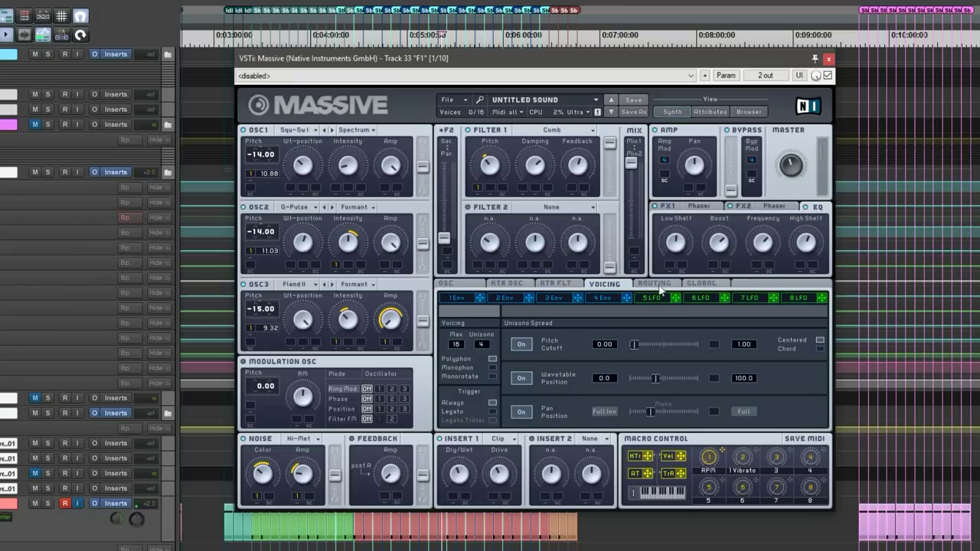
{"action": "left_click", "coordinate": [463, 285]}
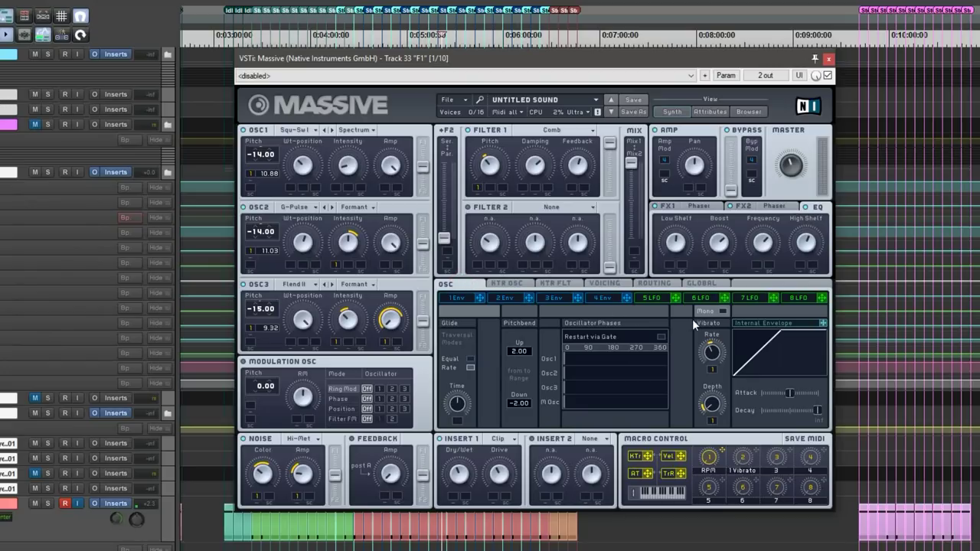
{"action": "left_click", "coordinate": [602, 284]}
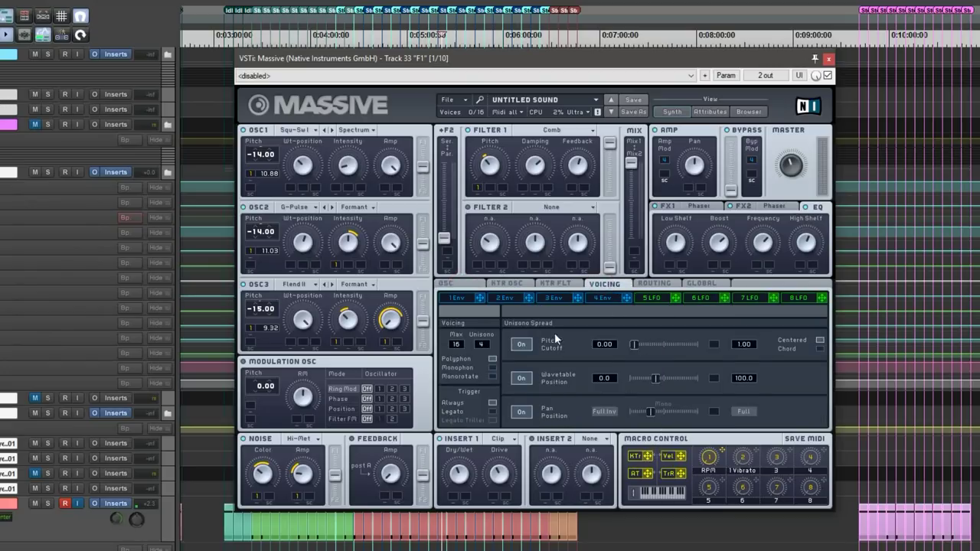
{"action": "left_click", "coordinate": [659, 298]}
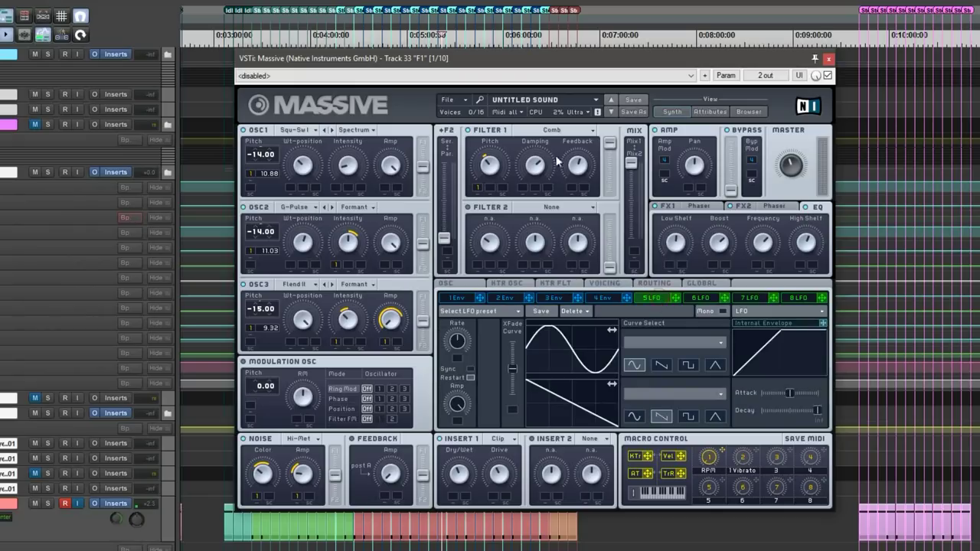
Play the engine sound and fine-tune Filter 1's feedback.
{"action": "key", "text": "space"}
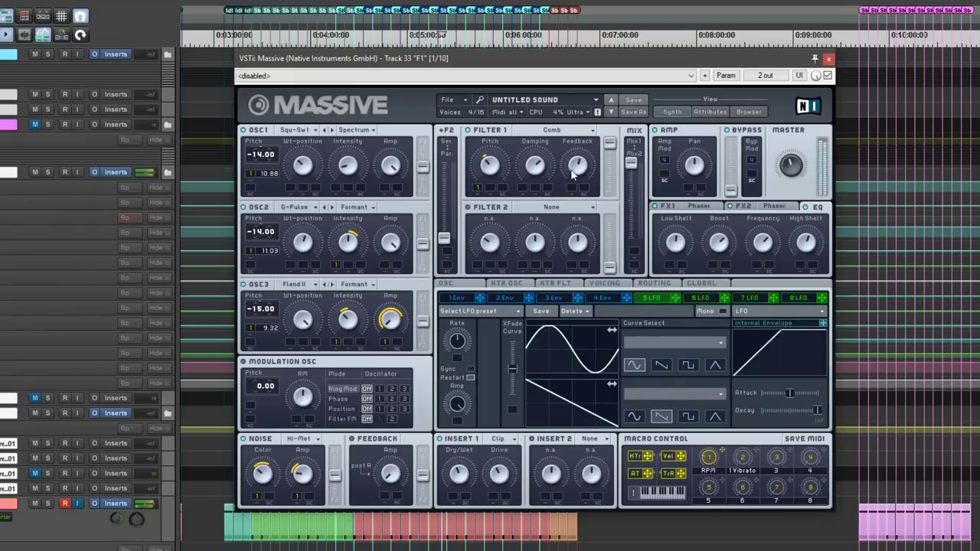
{"action": "mouse_move", "coordinate": [573, 157]}
{"action": "left_mouse_down"}
{"action": "mouse_move", "coordinate": [576, 146]}
{"action": "mouse_move", "coordinate": [582, 198]}
{"action": "mouse_move", "coordinate": [580, 140]}
{"action": "mouse_move", "coordinate": [584, 187]}
{"action": "mouse_move", "coordinate": [578, 167]}
{"action": "left_mouse_up"}
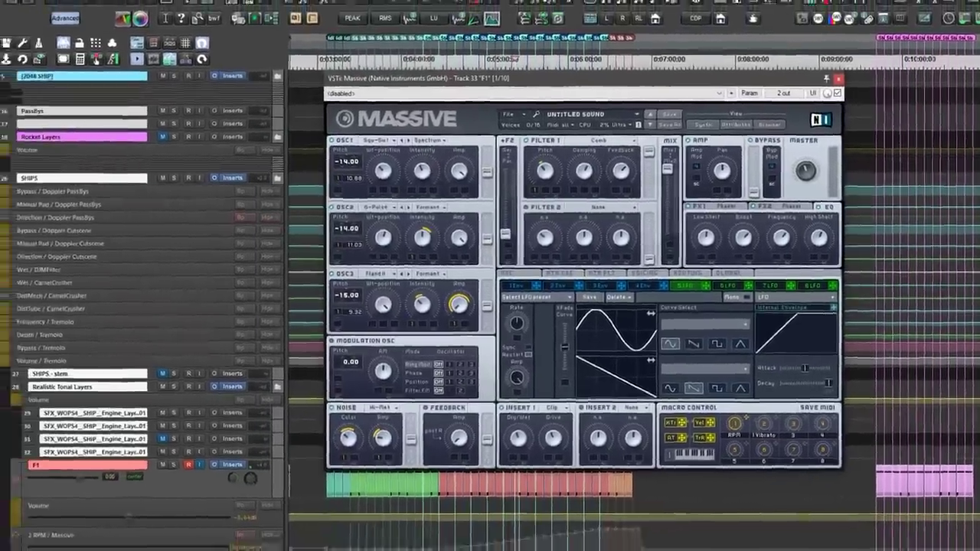
Open the FilterFreak, Dimension Expander and L1 limiter effects on the F1 track and enable the first two.
{"action": "left_click", "coordinate": [0, 125]}
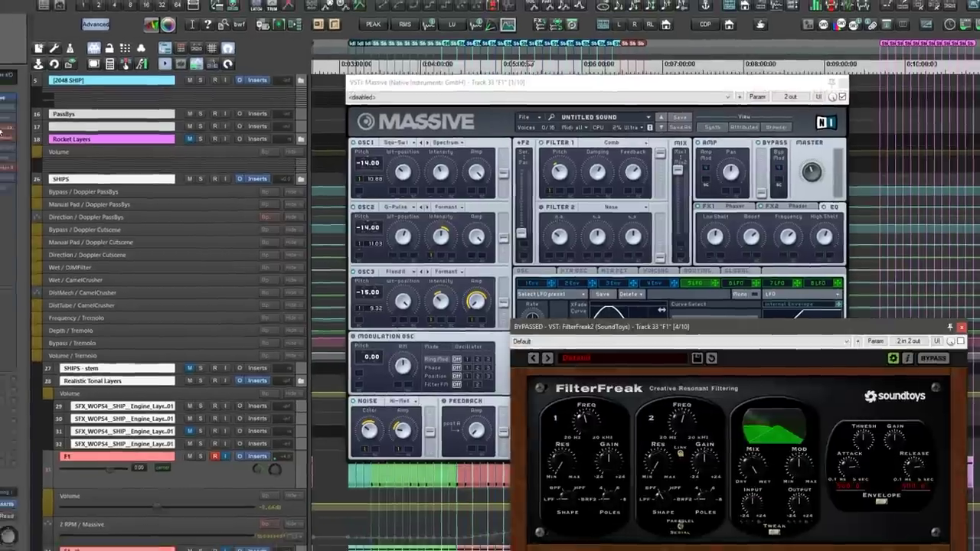
{"action": "left_click", "coordinate": [0, 134]}
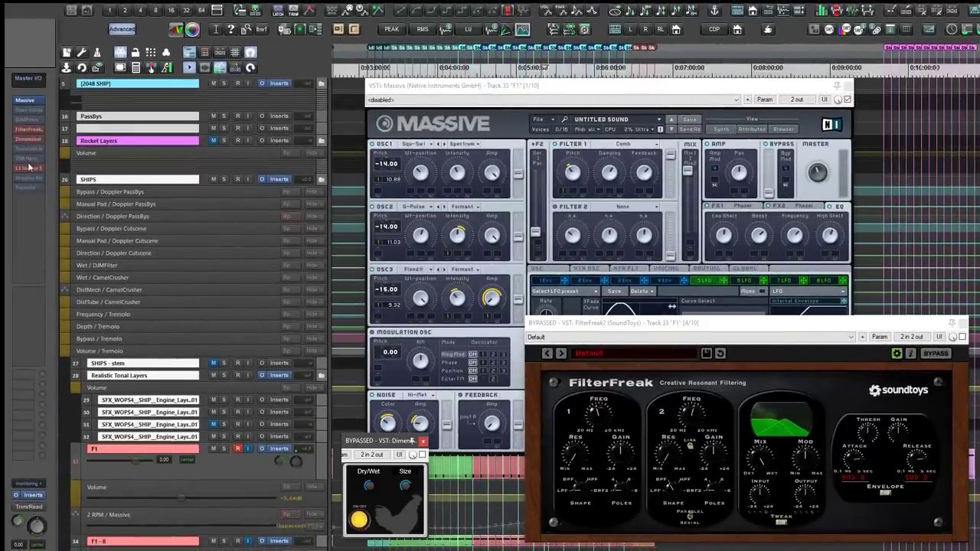
{"action": "left_click", "coordinate": [30, 170]}
{"action": "mouse_move", "coordinate": [383, 443]}
{"action": "left_mouse_down"}
{"action": "mouse_move", "coordinate": [408, 461]}
{"action": "mouse_move", "coordinate": [386, 440]}
{"action": "left_mouse_up"}
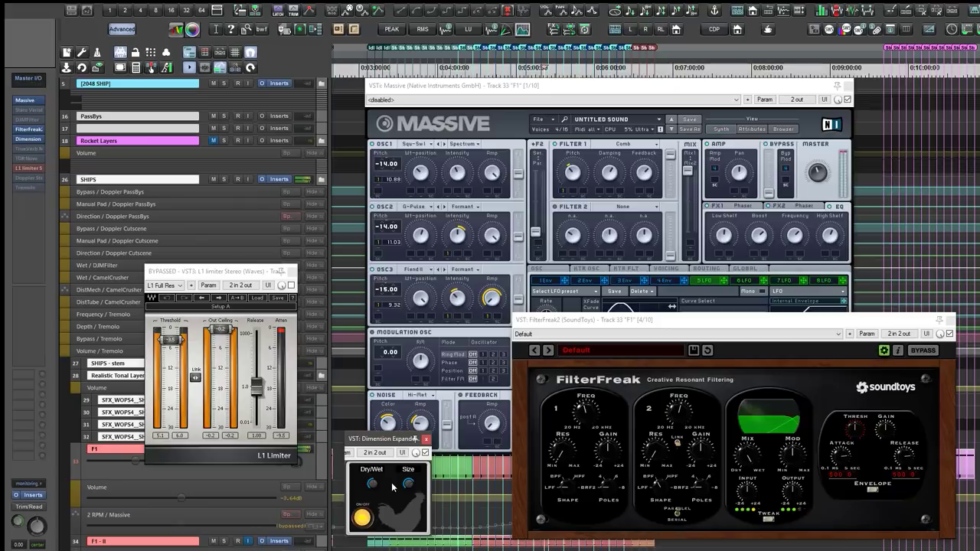
{"action": "left_click_drag", "start_coordinate": [407, 483], "coordinate": [407, 469]}
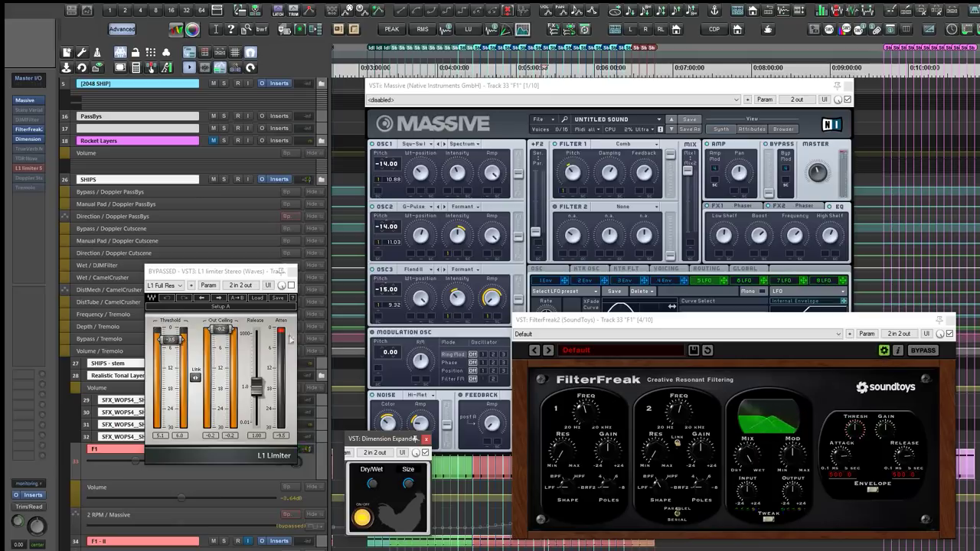
Enable the L1 limiter, lower its threshold, and close the limiter, Dimension Expander and FilterFreak windows.
{"action": "left_click", "coordinate": [276, 272]}
{"action": "left_click", "coordinate": [282, 285]}
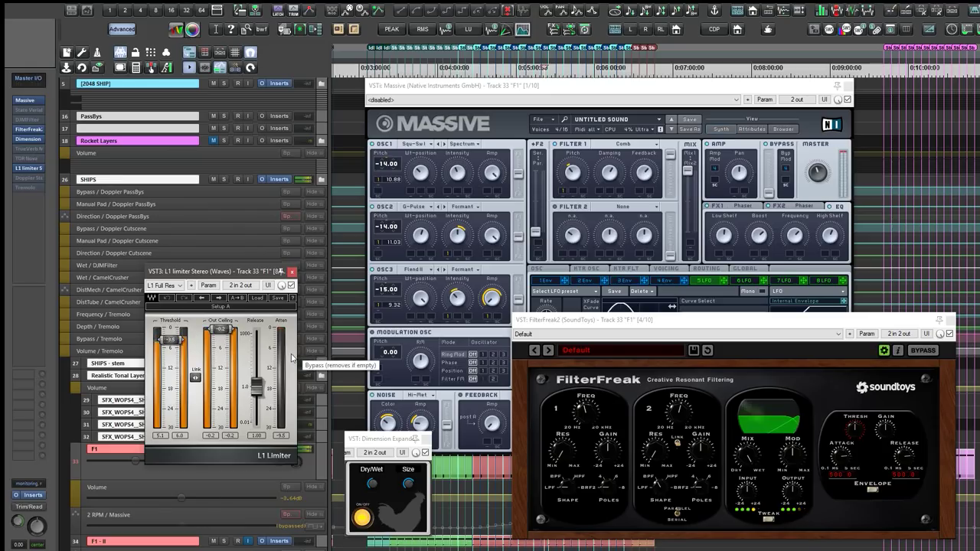
{"action": "mouse_move", "coordinate": [170, 340]}
{"action": "left_mouse_down"}
{"action": "mouse_move", "coordinate": [172, 305]}
{"action": "mouse_move", "coordinate": [173, 358]}
{"action": "left_mouse_up"}
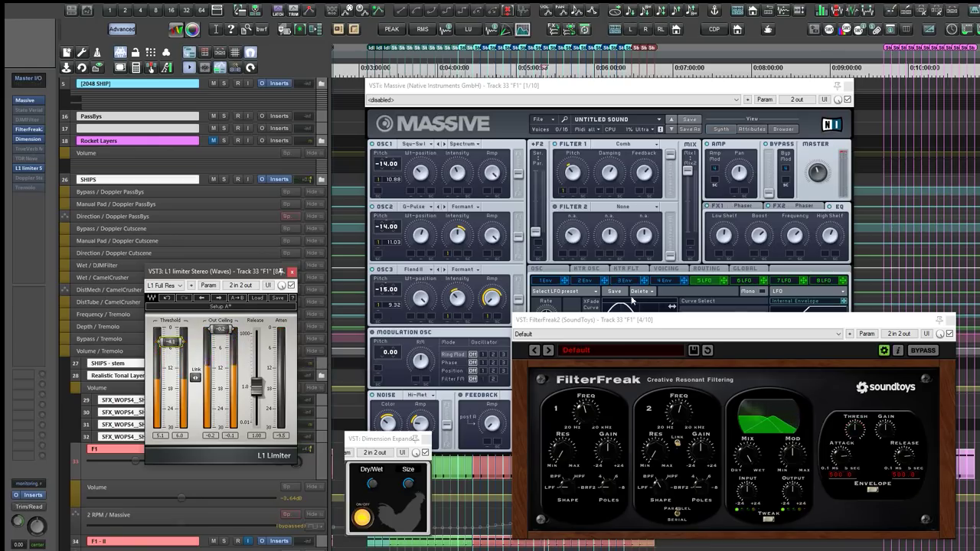
{"action": "left_click", "coordinate": [291, 273]}
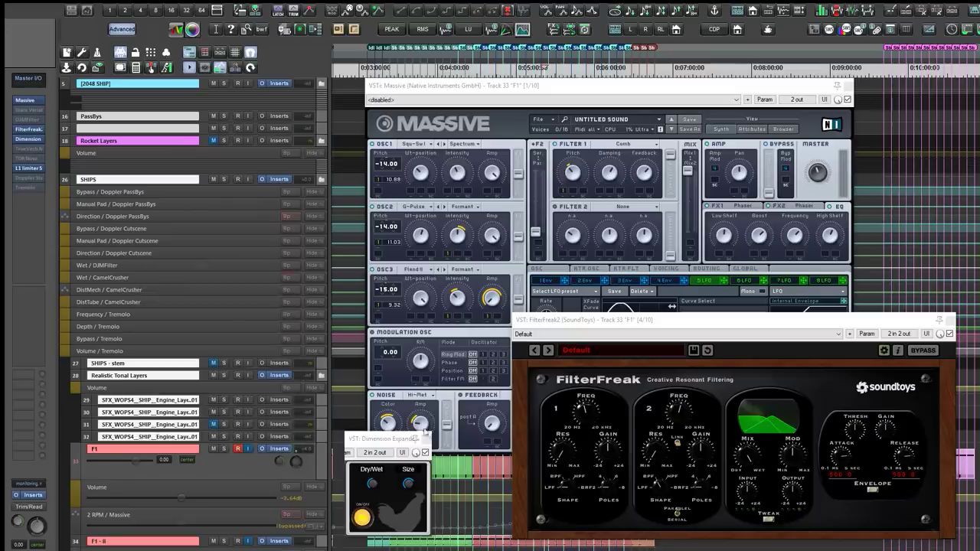
{"action": "left_click", "coordinate": [425, 438]}
{"action": "left_click", "coordinate": [952, 320]}
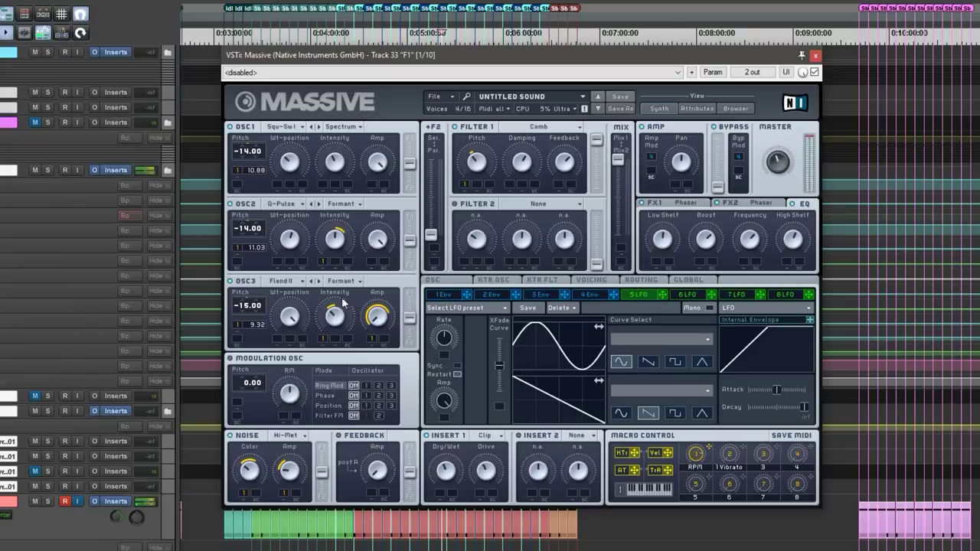
{"action": "left_click", "coordinate": [318, 281]}
{"action": "left_click", "coordinate": [312, 281]}
{"action": "left_click", "coordinate": [337, 281]}
{"action": "left_click", "coordinate": [342, 282]}
{"action": "left_click", "coordinate": [340, 312]}
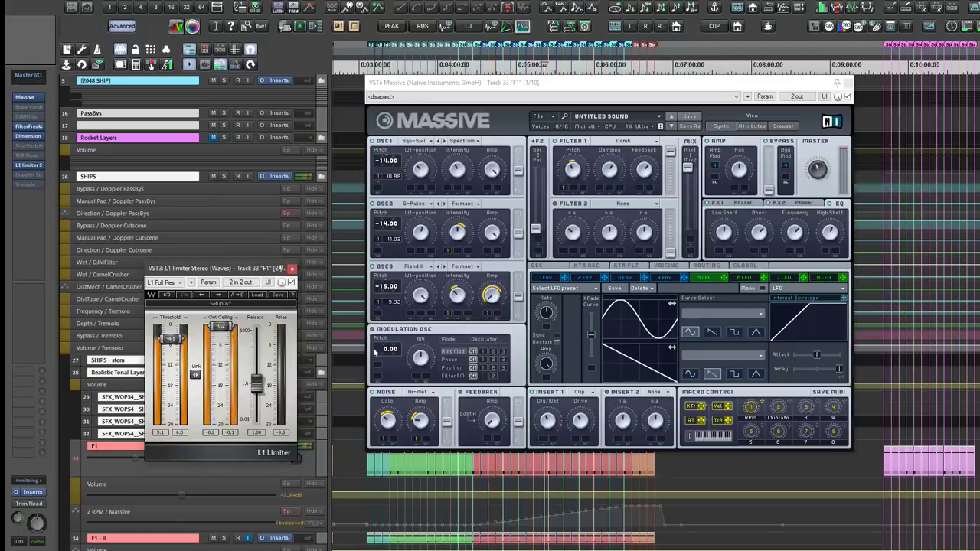
Bypass FilterFreak, Dimension Expander and the L1 limiter in the F1 track's effects chain.
{"action": "left_click", "coordinate": [29, 129]}
{"action": "left_click", "coordinate": [29, 136]}
{"action": "left_click", "coordinate": [28, 164]}
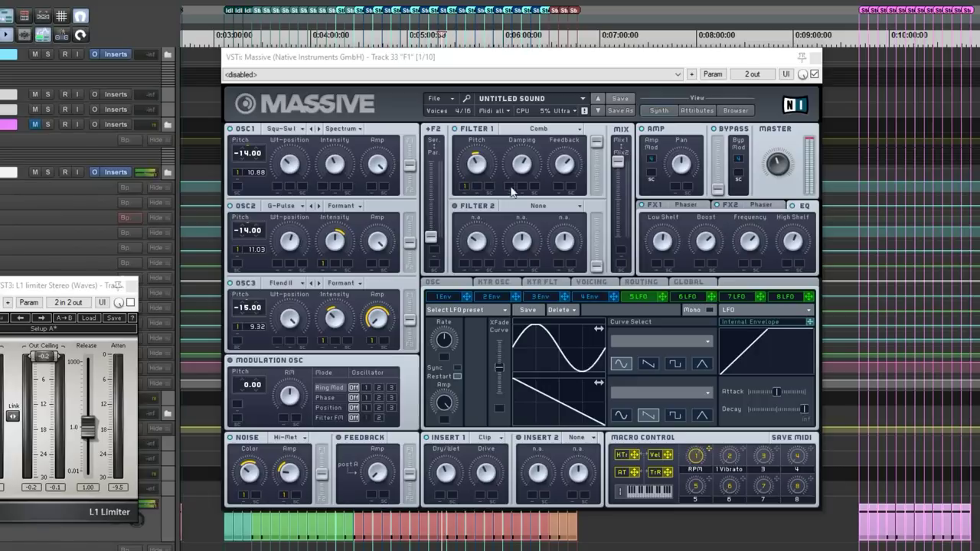
Modulate Filter 1's damping and feedback with macro 1 and readjust the feedback amount.
{"action": "mouse_move", "coordinate": [520, 175]}
{"action": "left_mouse_down"}
{"action": "mouse_move", "coordinate": [520, 144]}
{"action": "mouse_move", "coordinate": [516, 176]}
{"action": "left_mouse_up"}
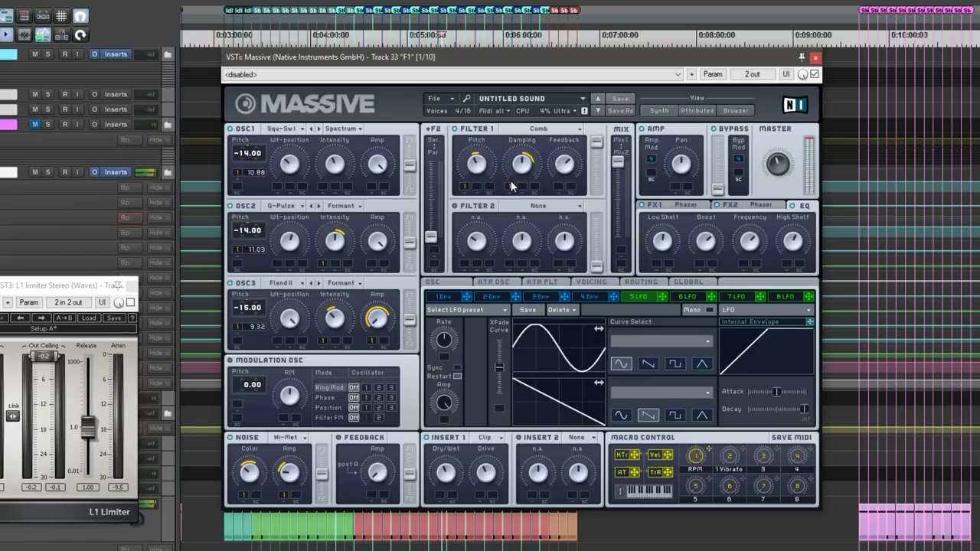
{"action": "left_click", "coordinate": [510, 184]}
{"action": "left_click_drag", "start_coordinate": [580, 166], "coordinate": [580, 155]}
{"action": "mouse_move", "coordinate": [580, 154]}
{"action": "left_mouse_down"}
{"action": "mouse_move", "coordinate": [582, 182]}
{"action": "mouse_move", "coordinate": [579, 155]}
{"action": "left_mouse_up"}
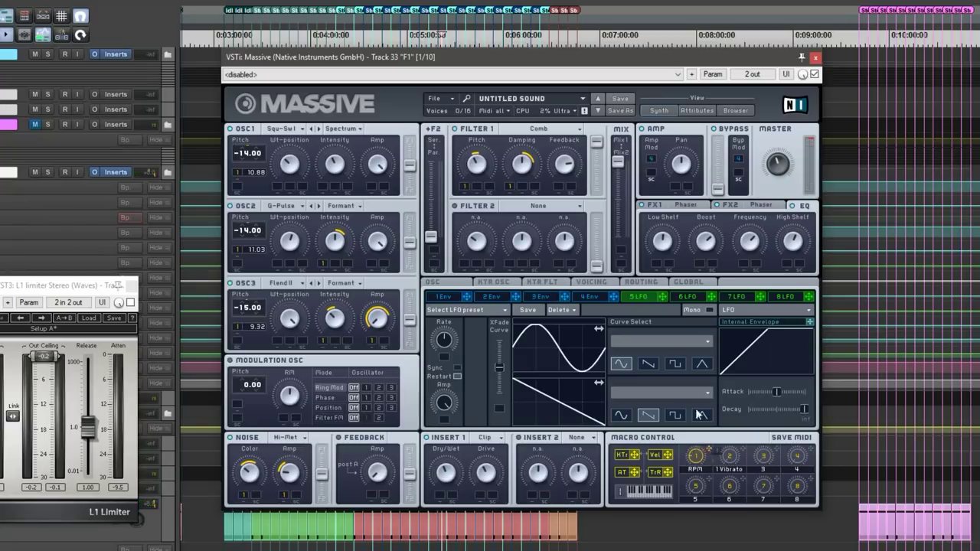
{"action": "left_click_drag", "start_coordinate": [567, 176], "coordinate": [565, 173]}
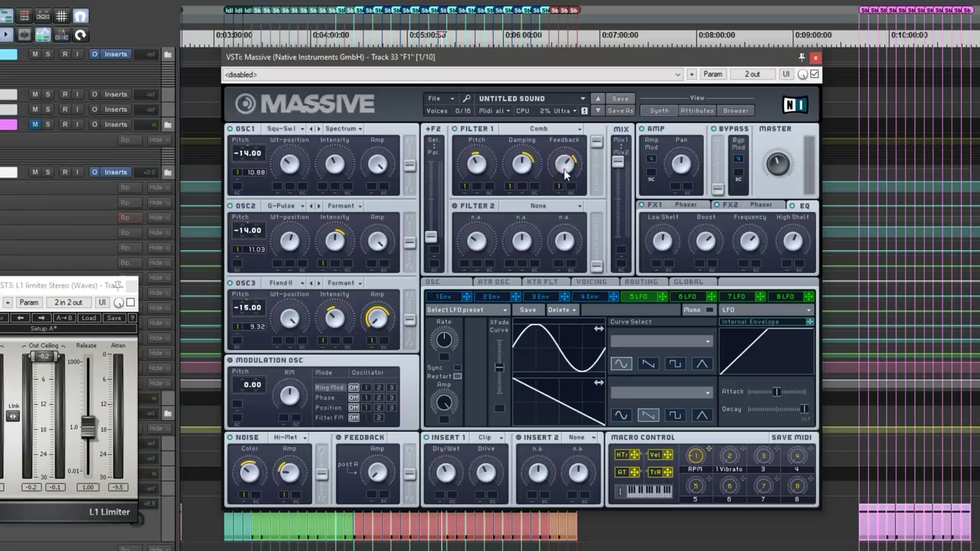